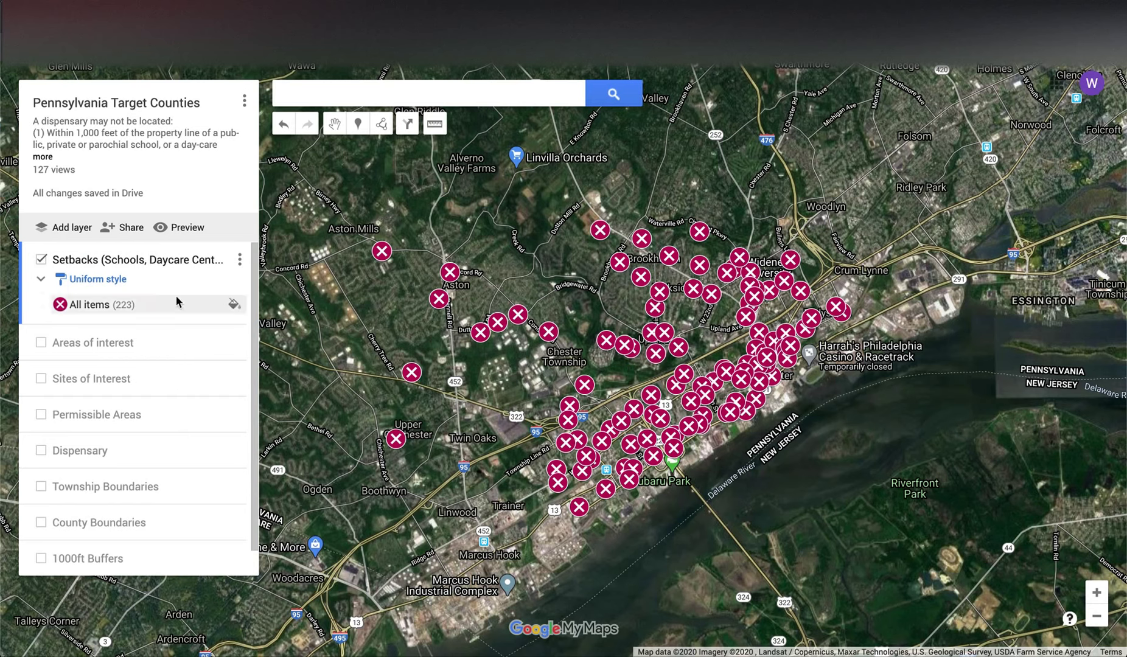
Step: Export only the "Setbacks (Schools, Daycare Centers, etc)" layer of the map and download it as a KMZ file
click(240, 259)
click(239, 259)
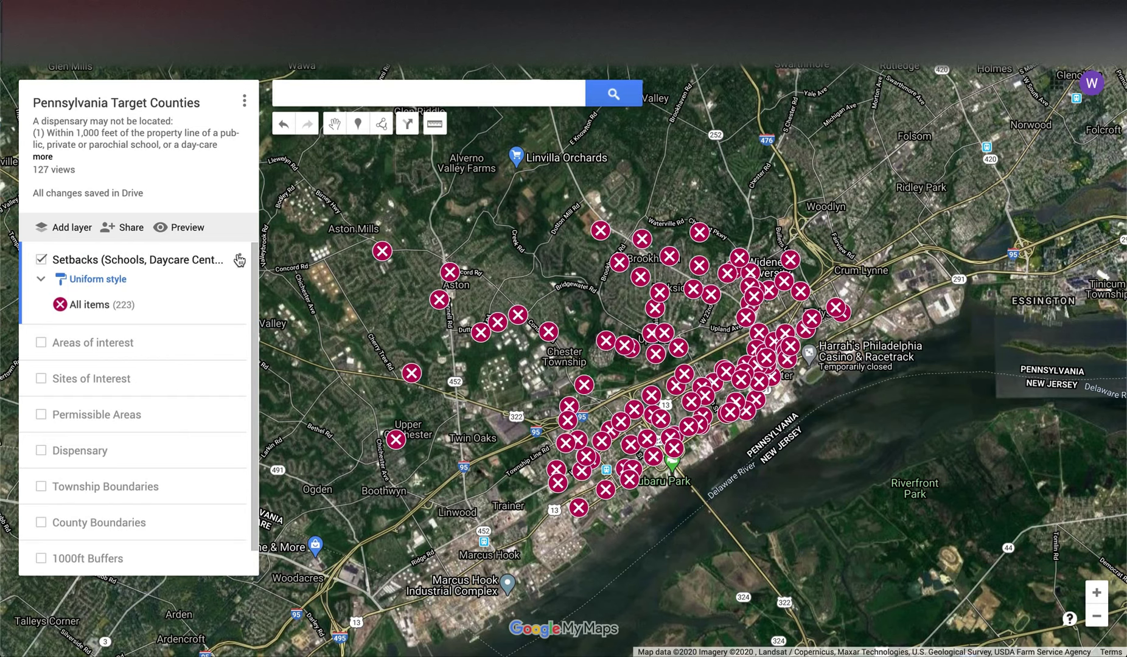
click(244, 101)
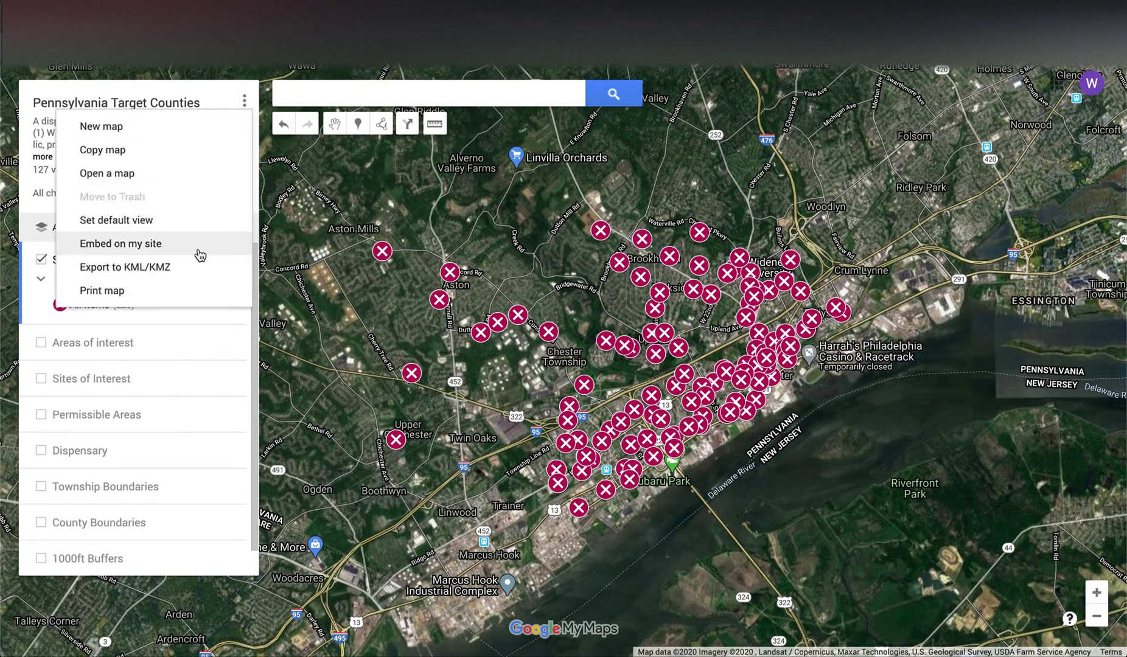
click(200, 269)
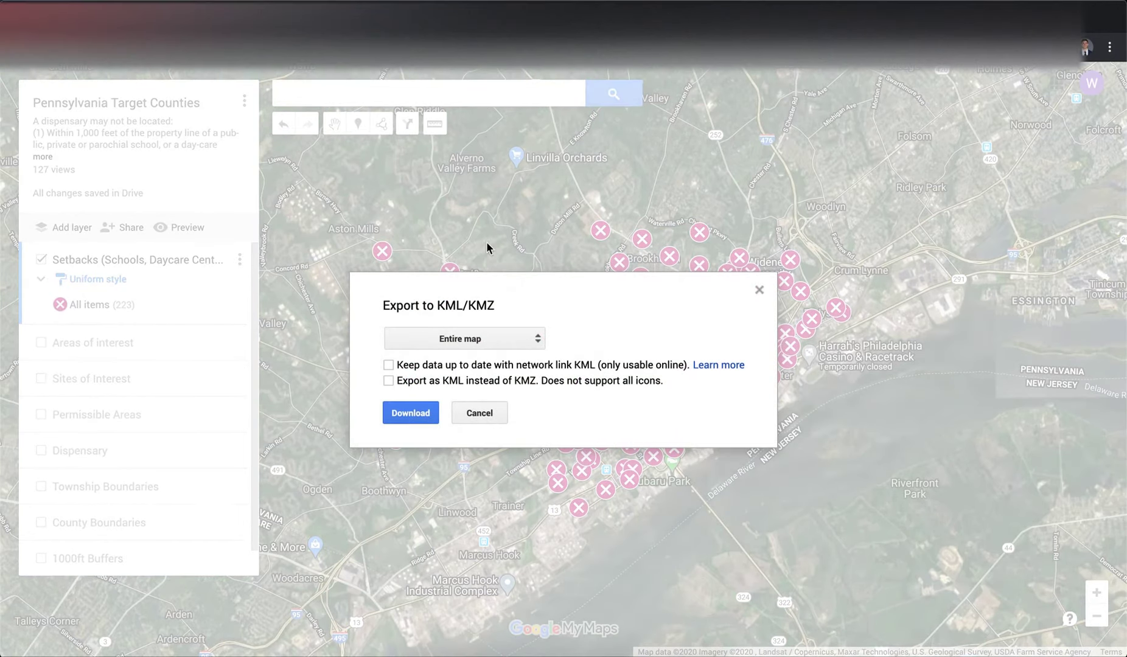
click(478, 338)
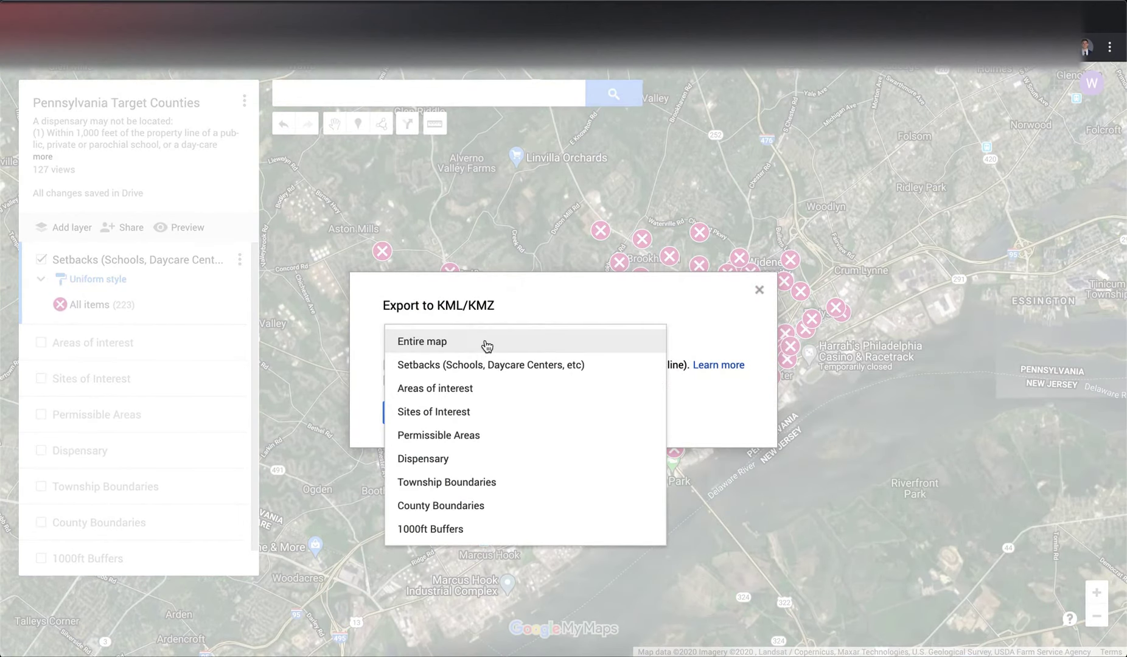
click(529, 369)
click(414, 415)
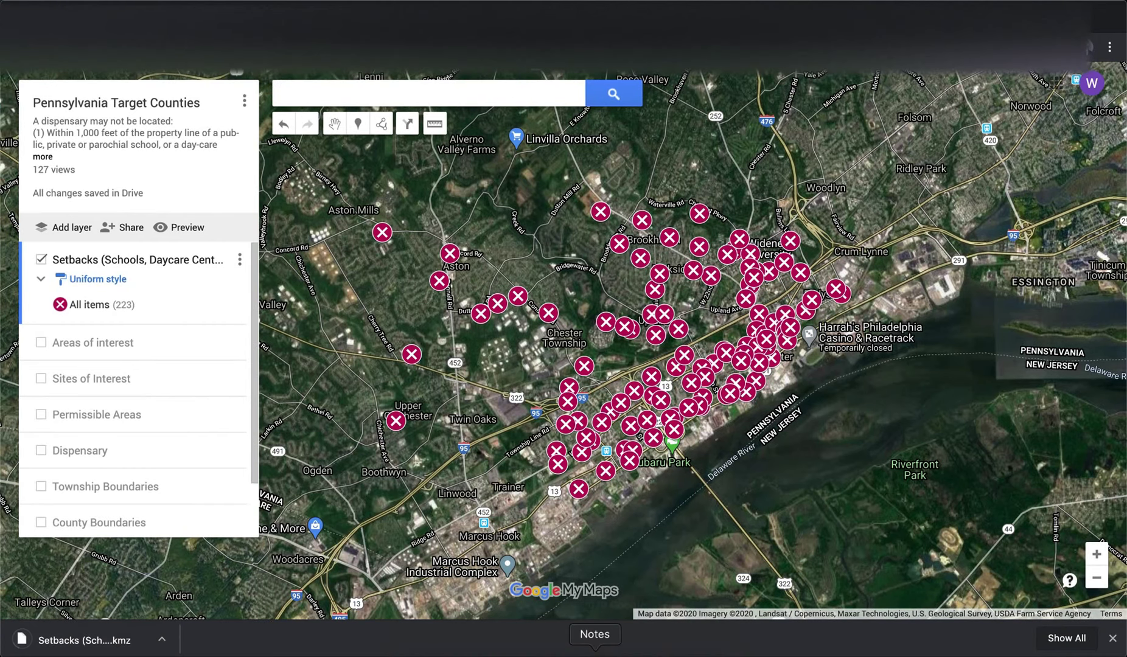
Step: Switch to QGIS and choose the Setbacks KMZ file from the Downloads folder as the source for a new vector layer
click(639, 643)
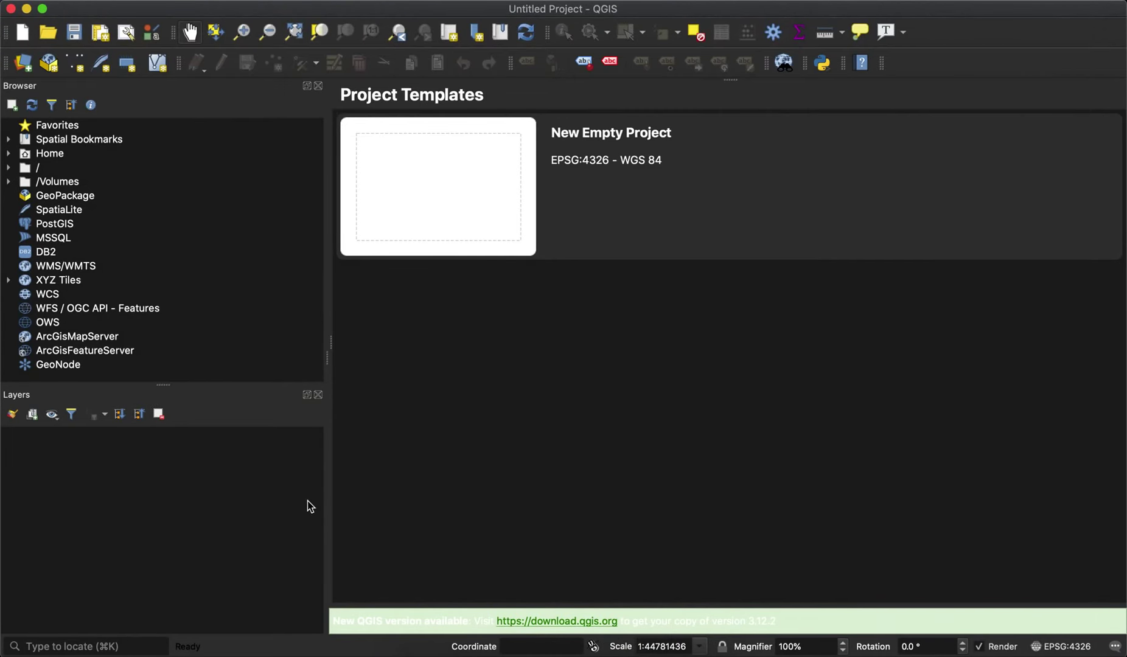
click(229, 1)
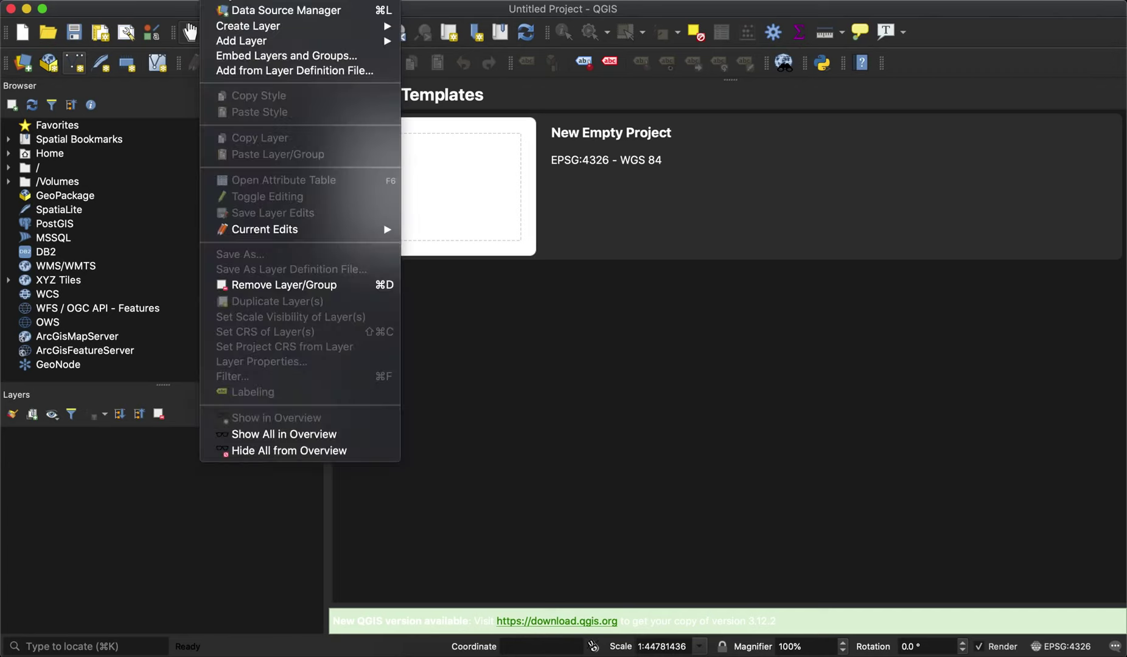
mouse_move(339, 41)
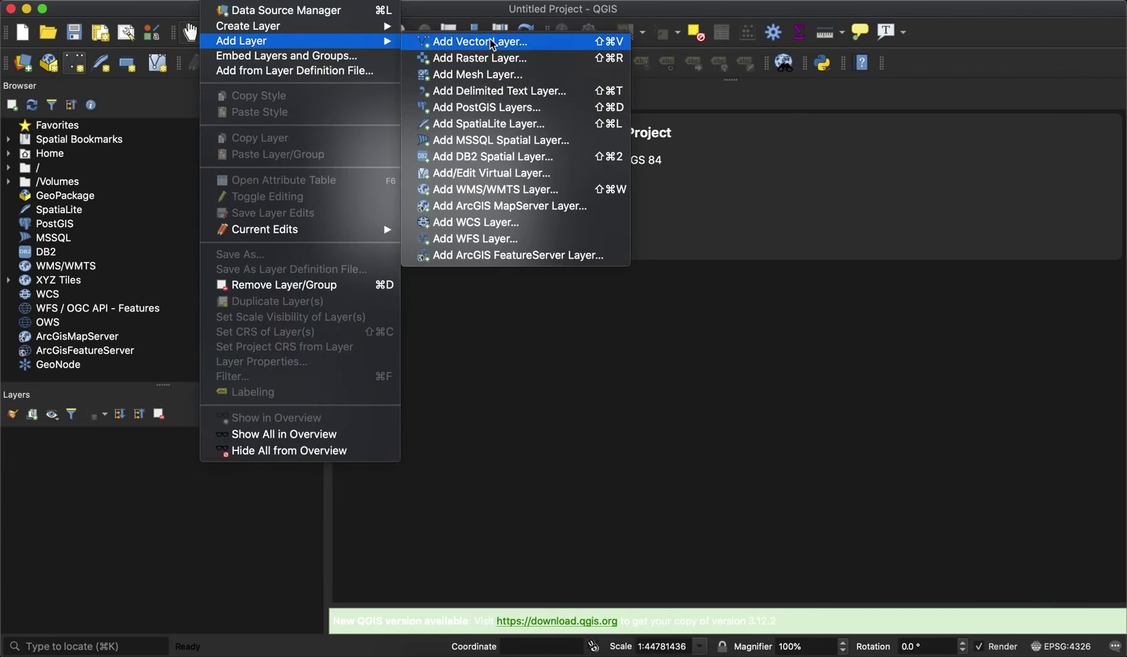
click(469, 41)
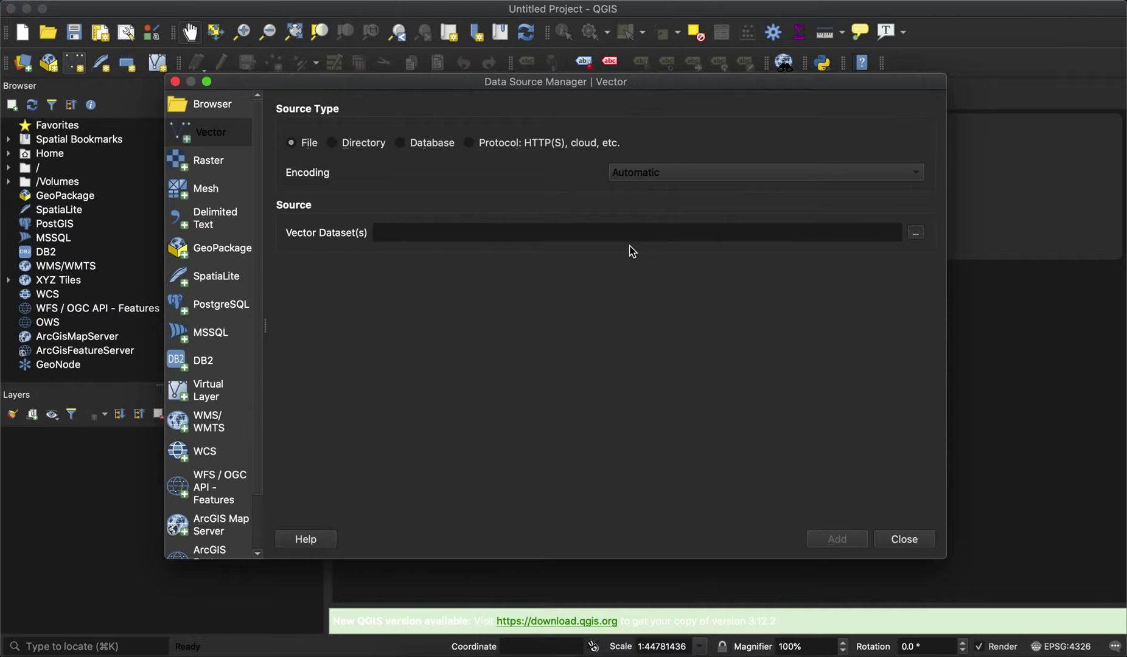
click(916, 232)
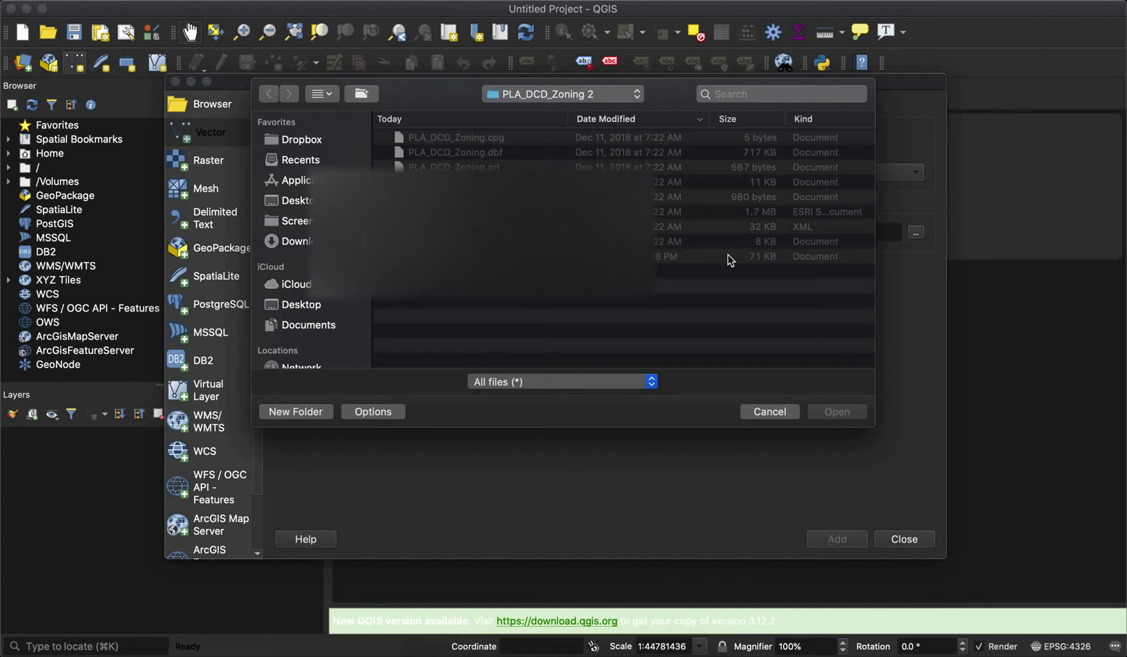
click(289, 241)
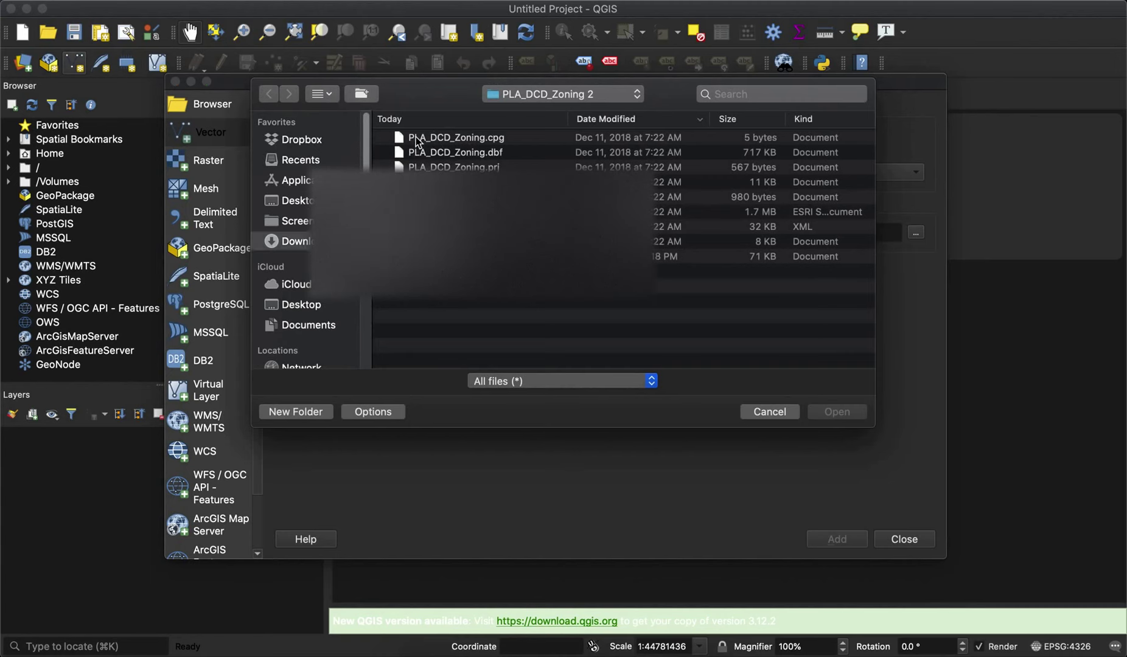
click(469, 140)
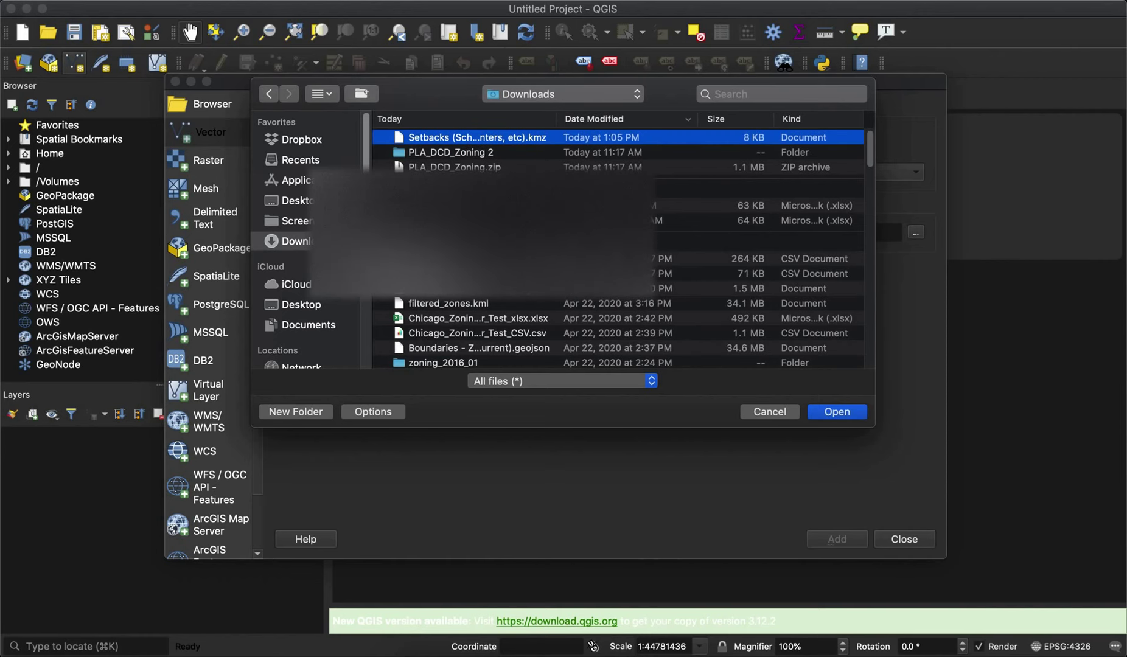
click(830, 416)
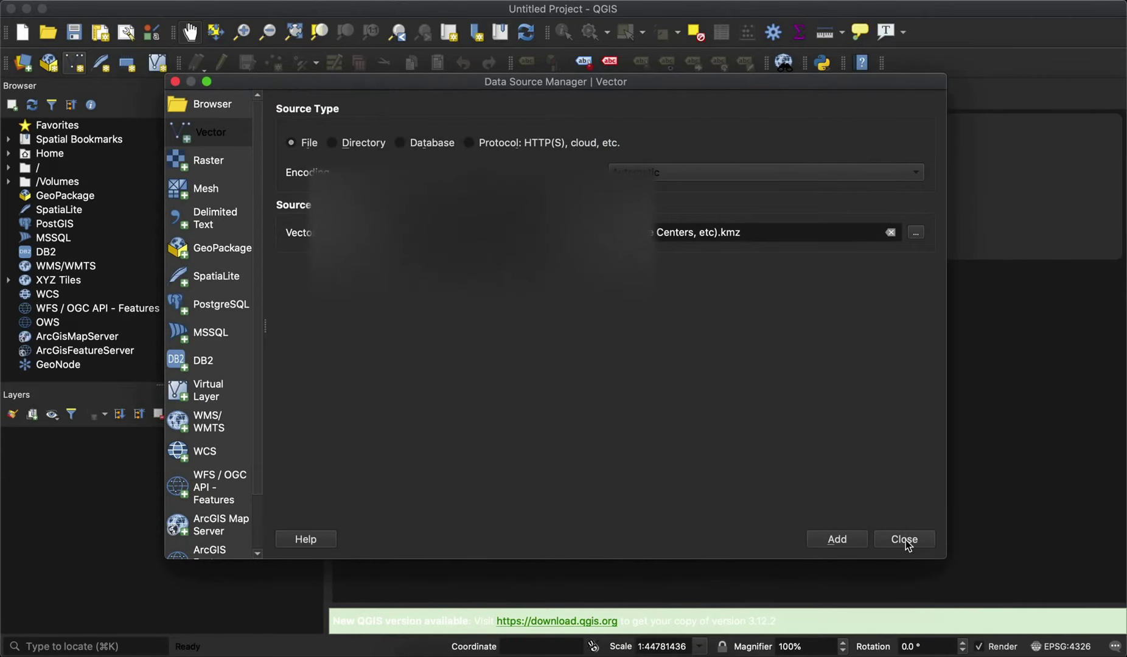
click(838, 542)
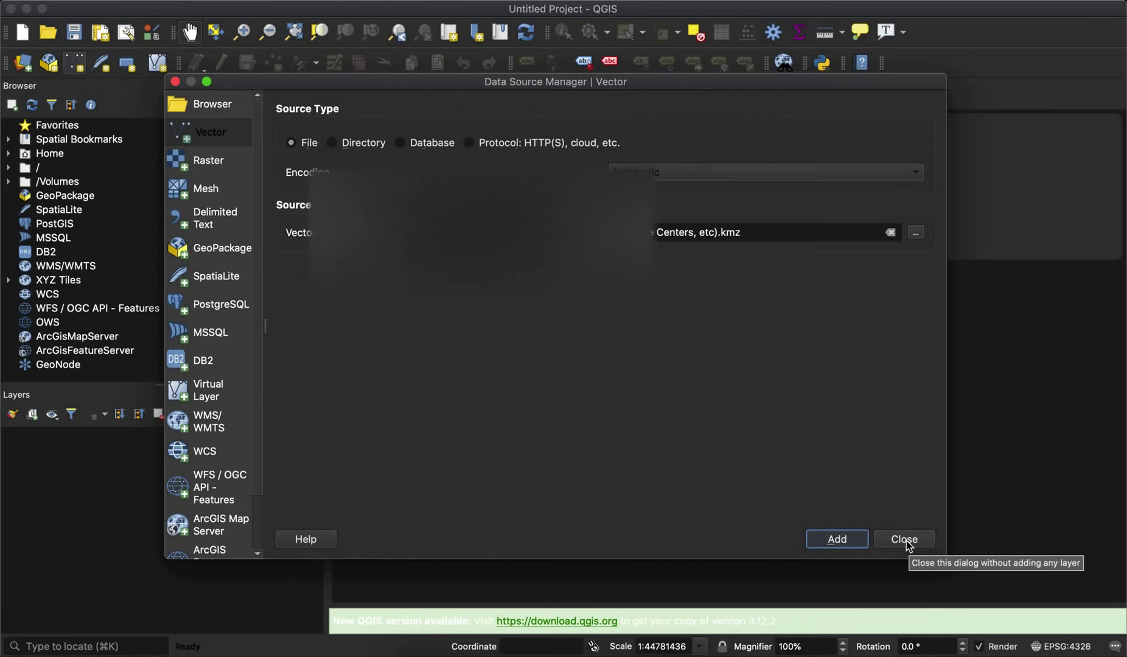
click(905, 540)
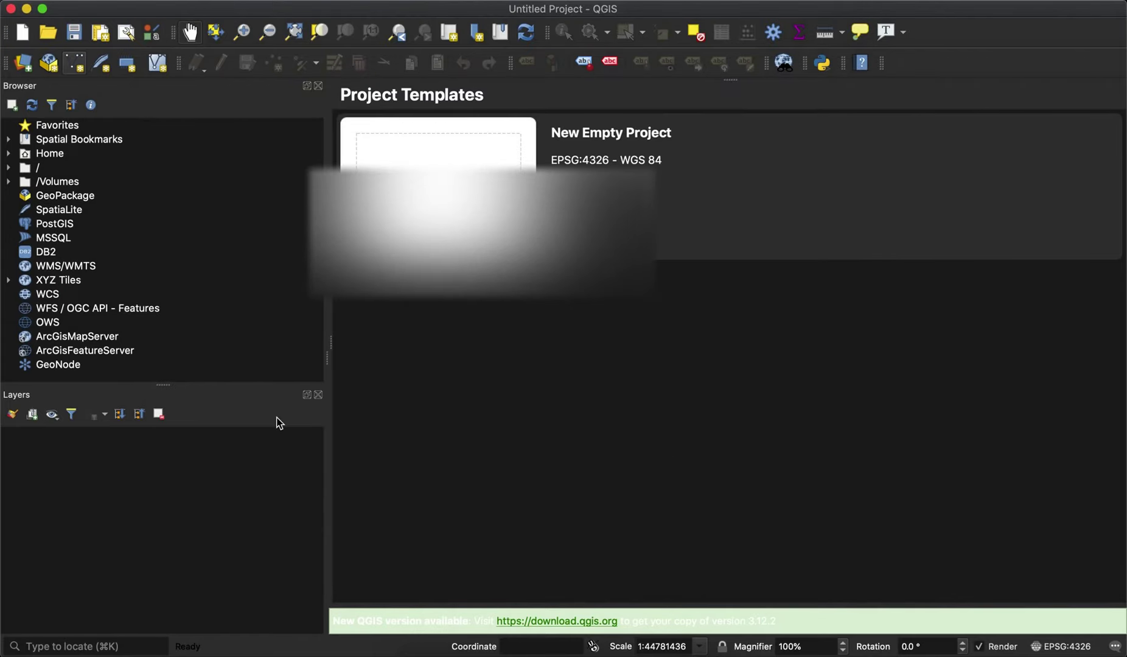
click(368, 1)
mouse_move(300, 3)
mouse_move(223, 3)
mouse_move(275, 41)
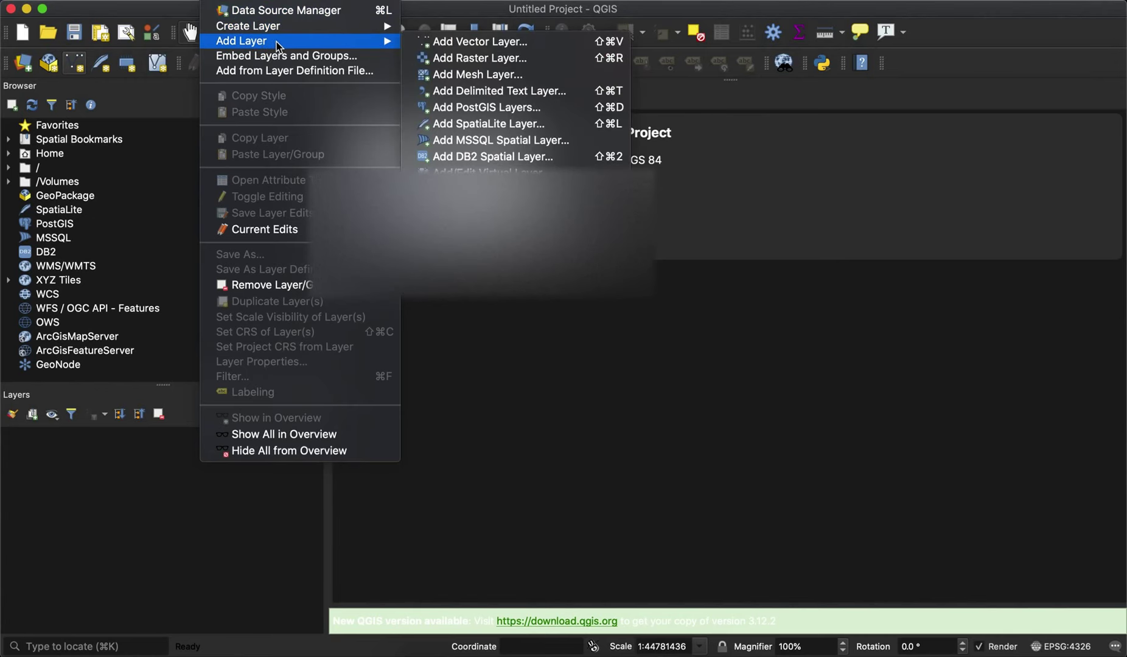
click(510, 42)
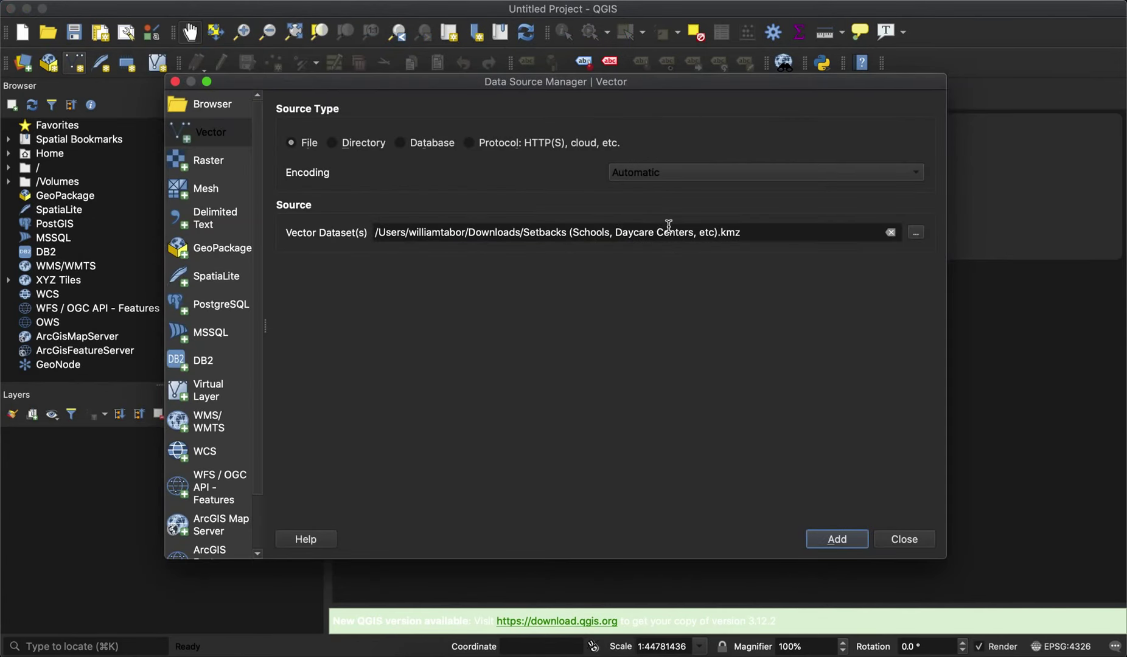
Step: Add only the Point layer of the Setbacks KMZ to the project and close the data source dialog
click(836, 540)
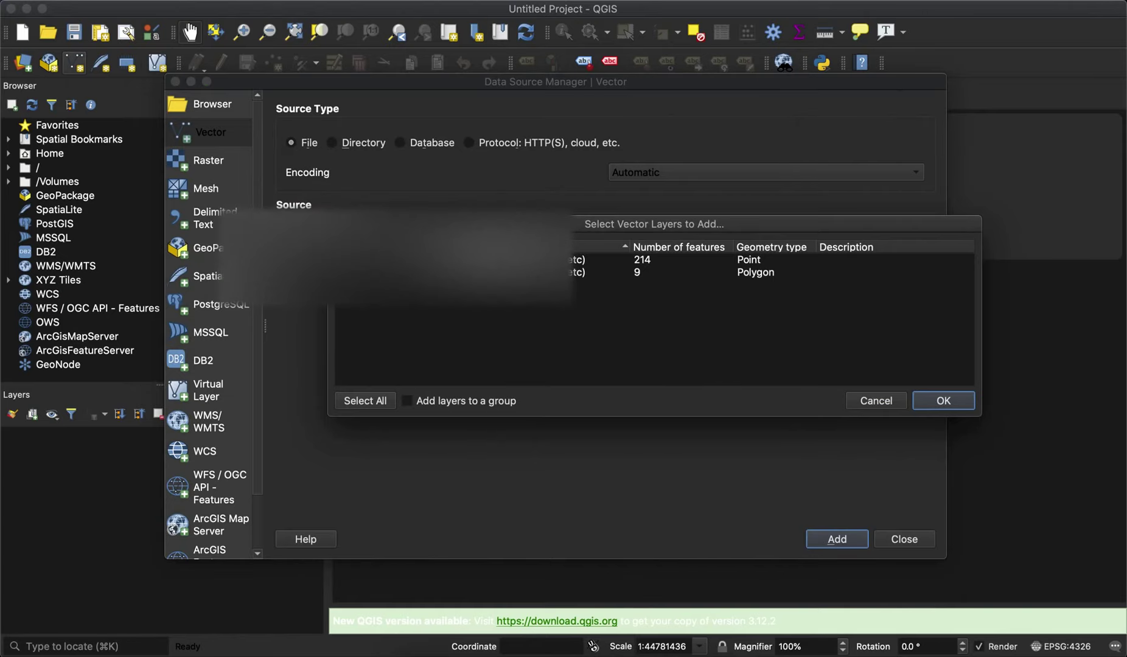
click(750, 260)
click(748, 271)
click(751, 261)
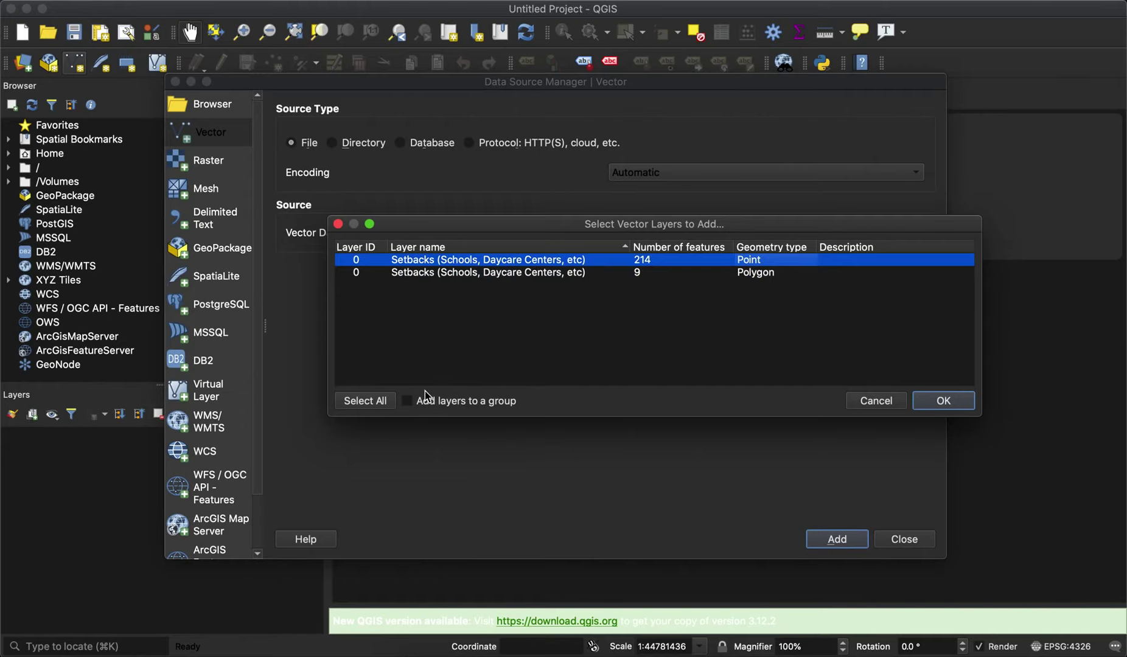
click(944, 401)
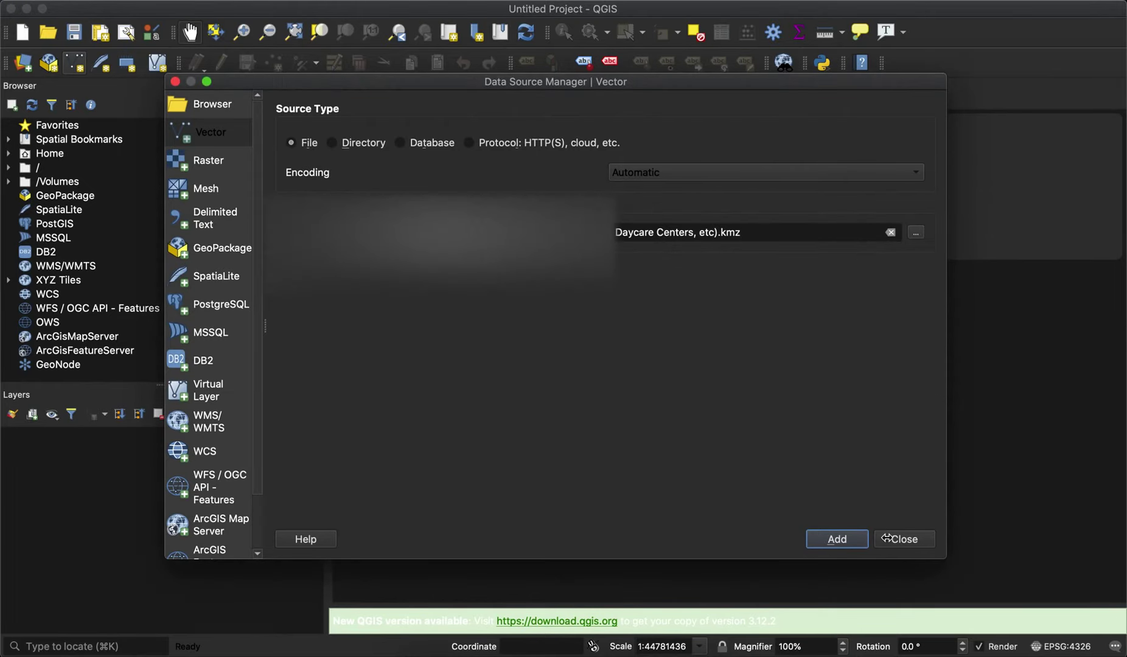
click(844, 540)
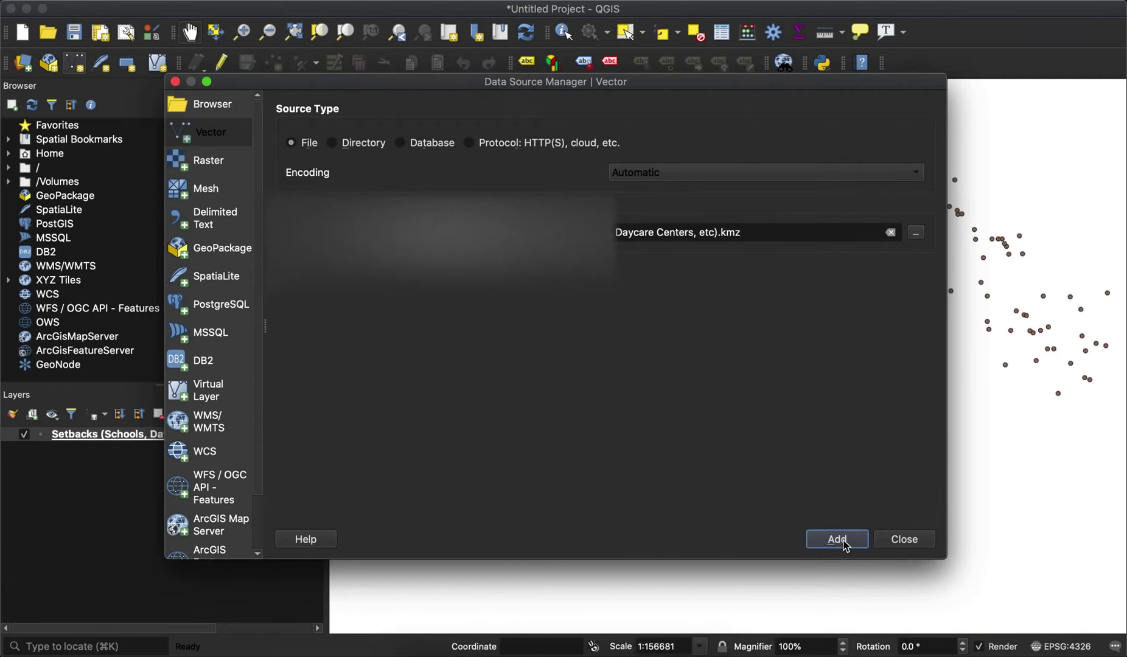
click(895, 540)
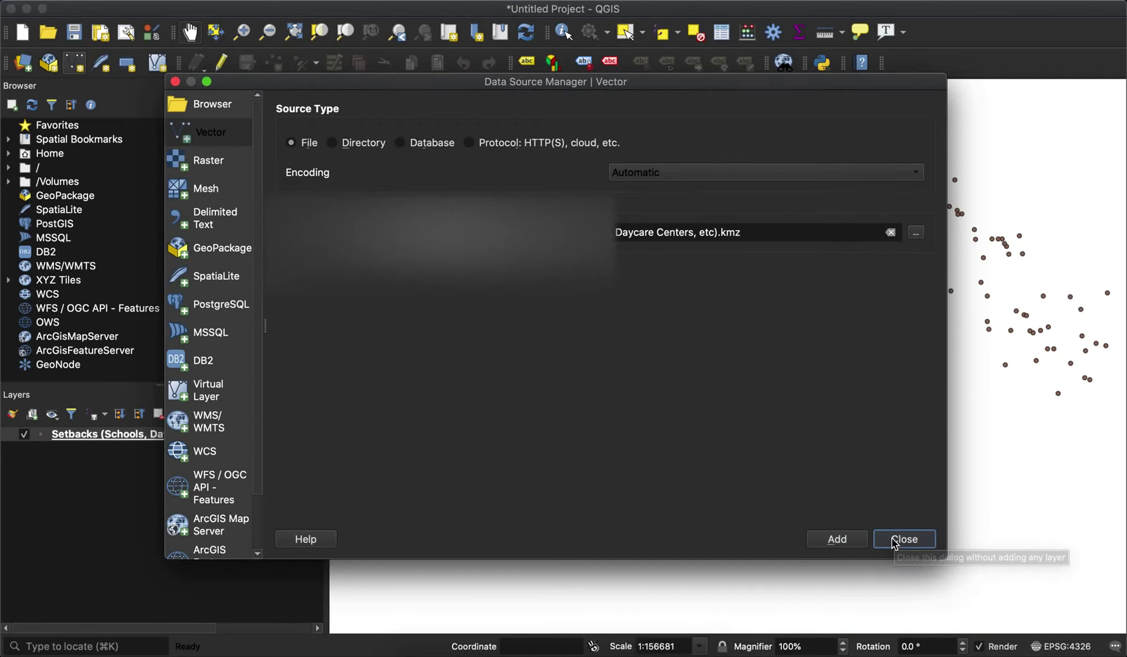
drag(666, 247, 649, 246)
scroll(662, 375, down, 1)
scroll(662, 377, up, 3)
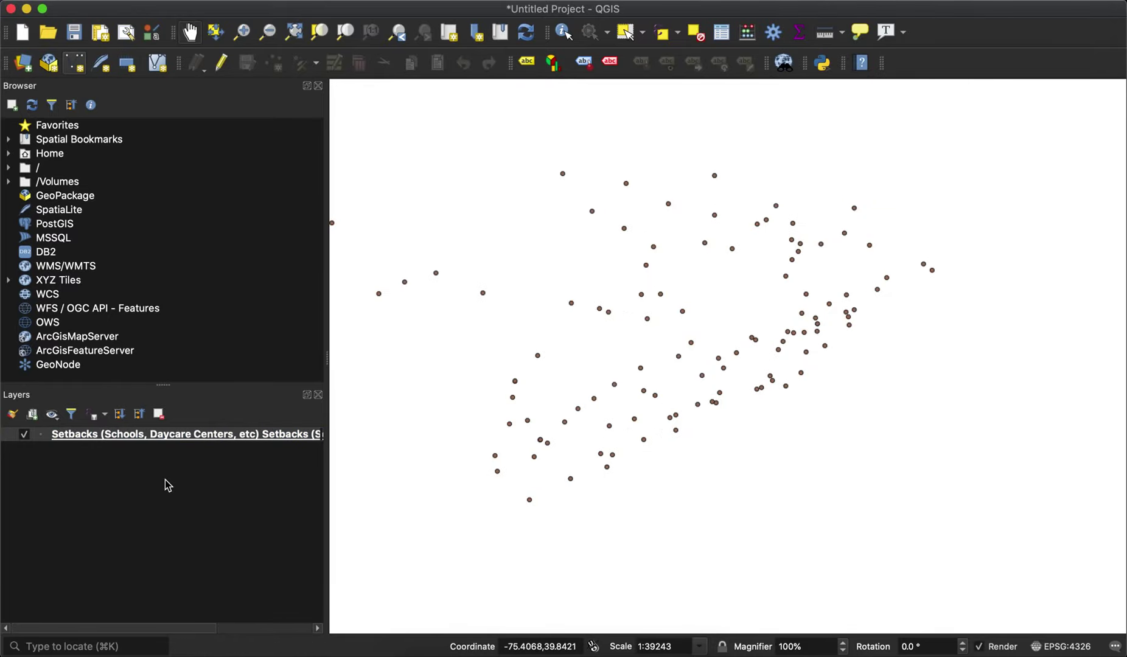
right_click(184, 435)
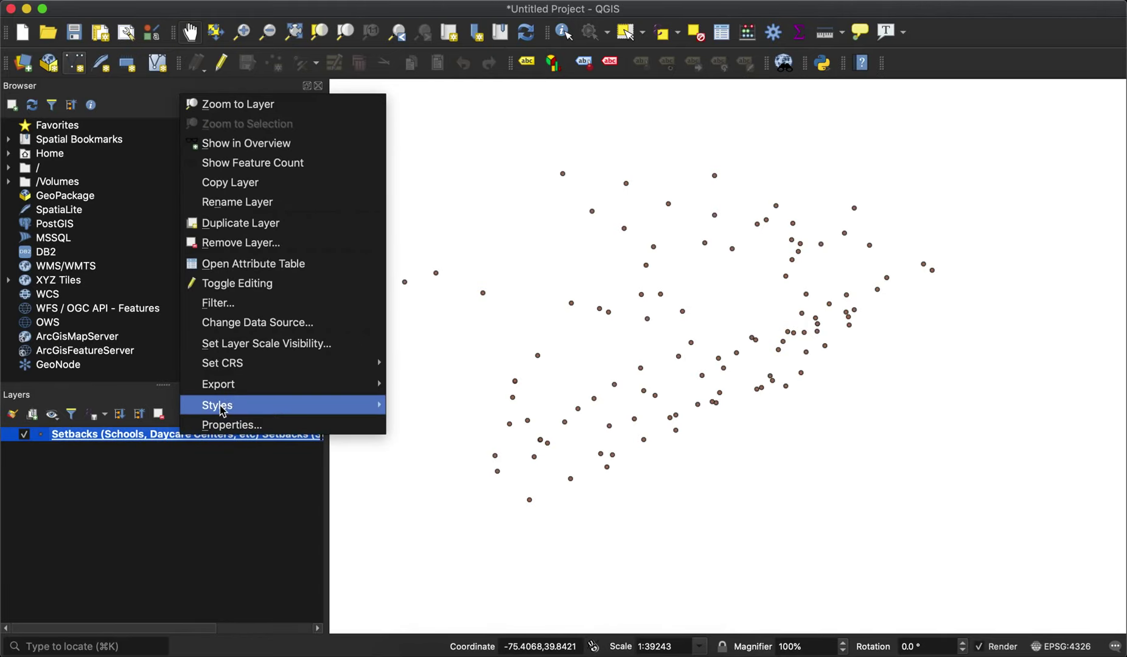
mouse_move(268, 384)
click(434, 386)
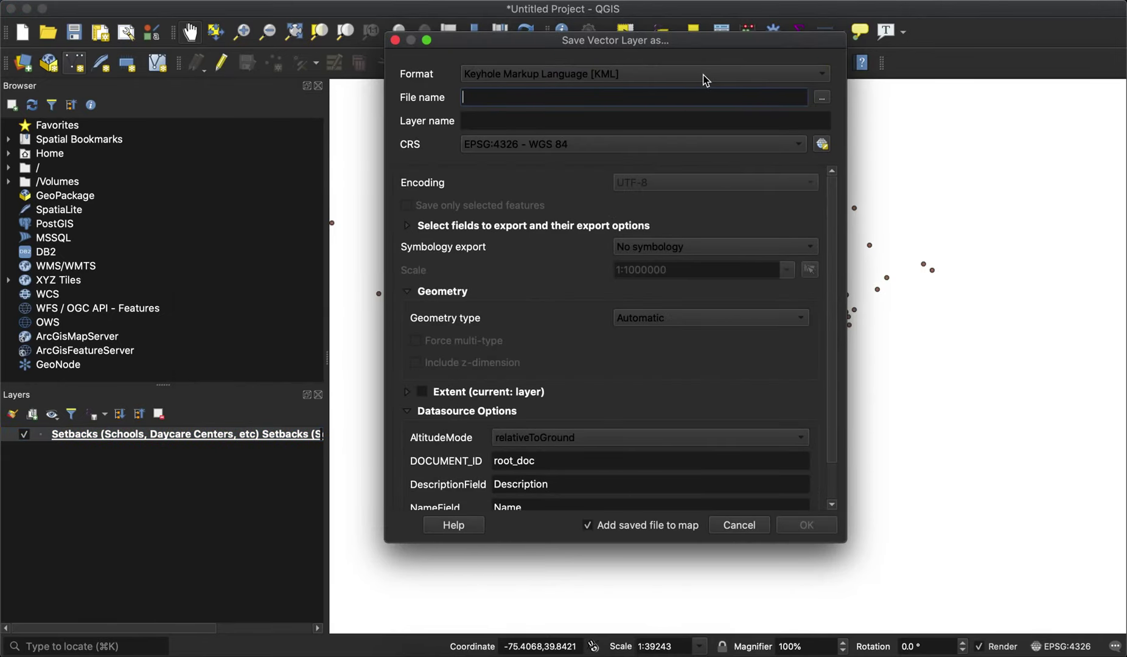
click(705, 80)
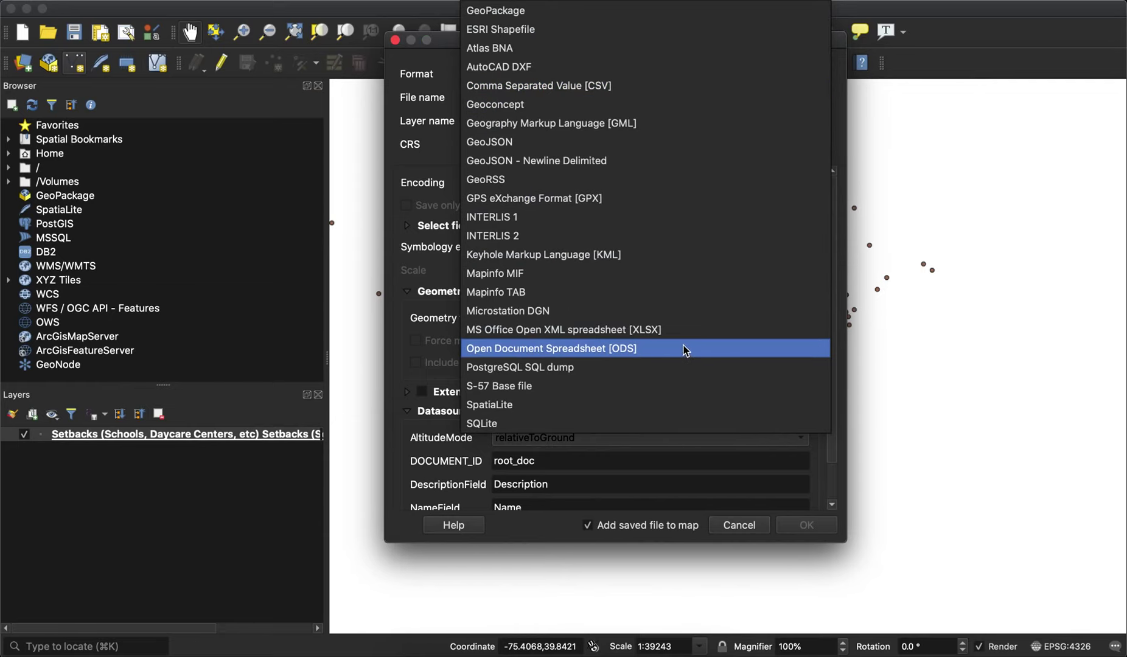
click(534, 30)
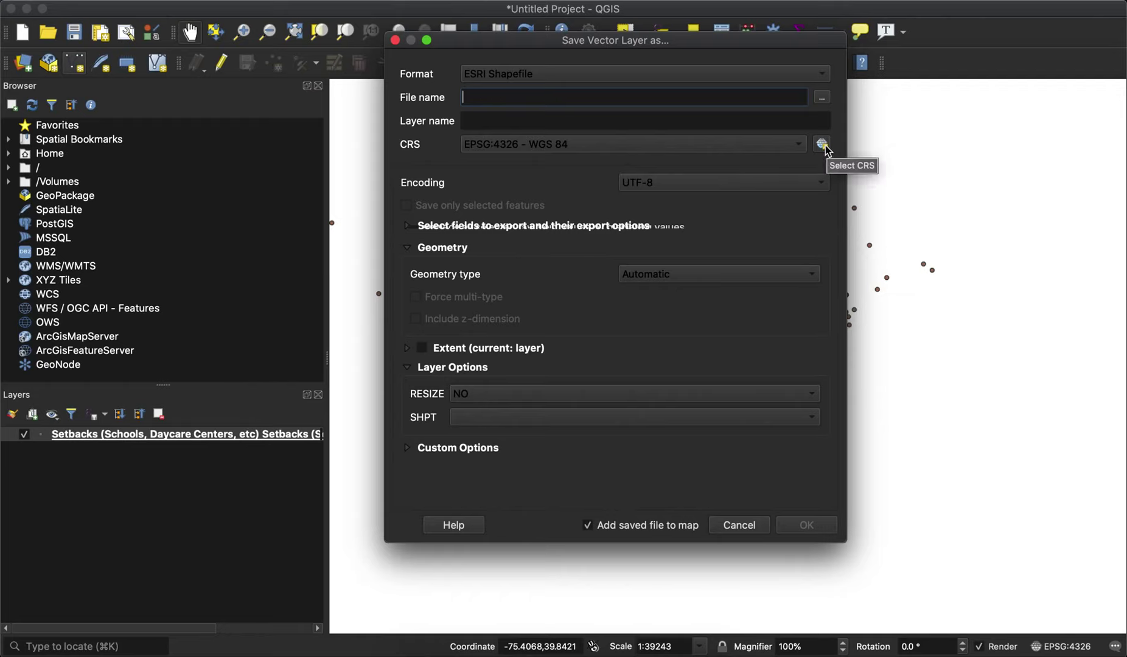
click(739, 525)
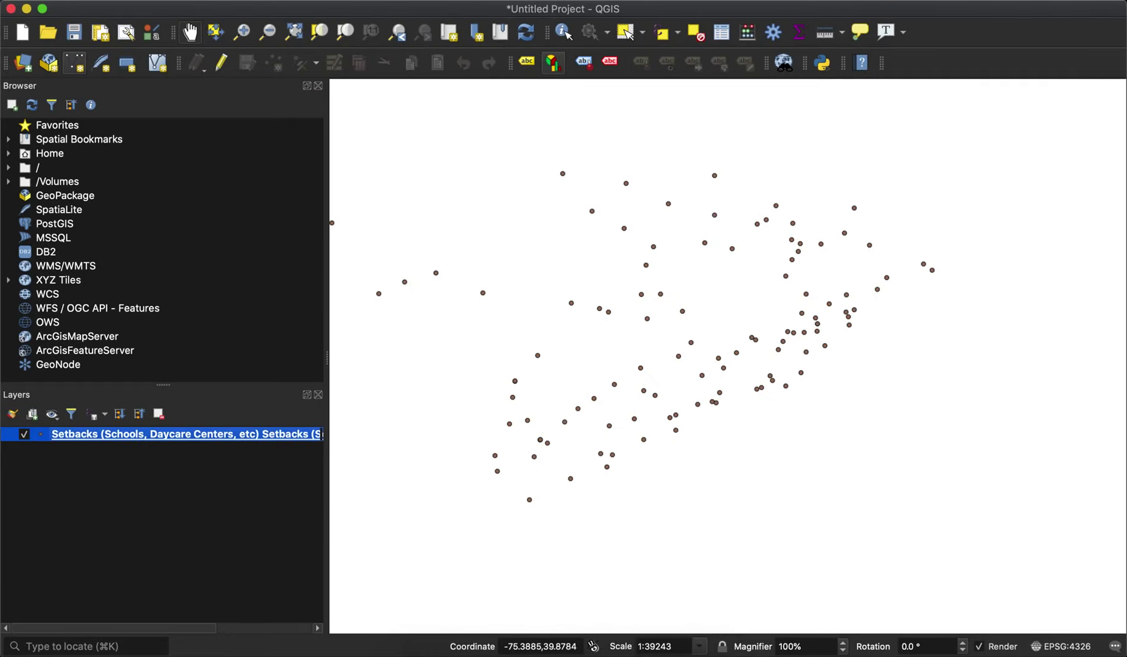
click(369, 1)
mouse_move(392, 10)
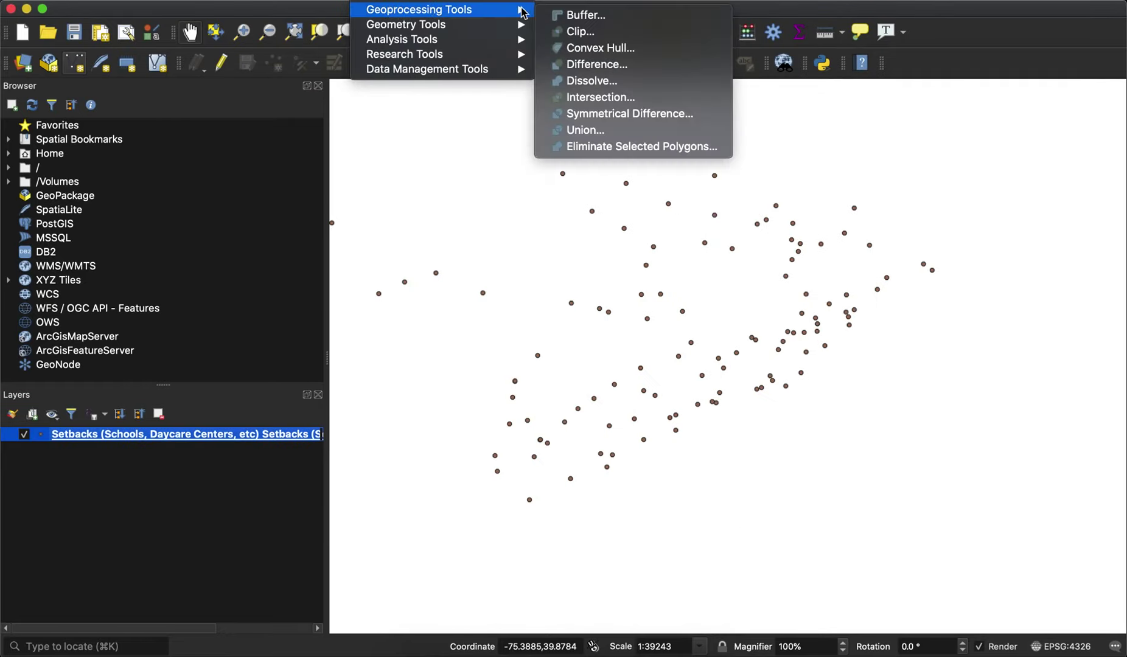
click(574, 15)
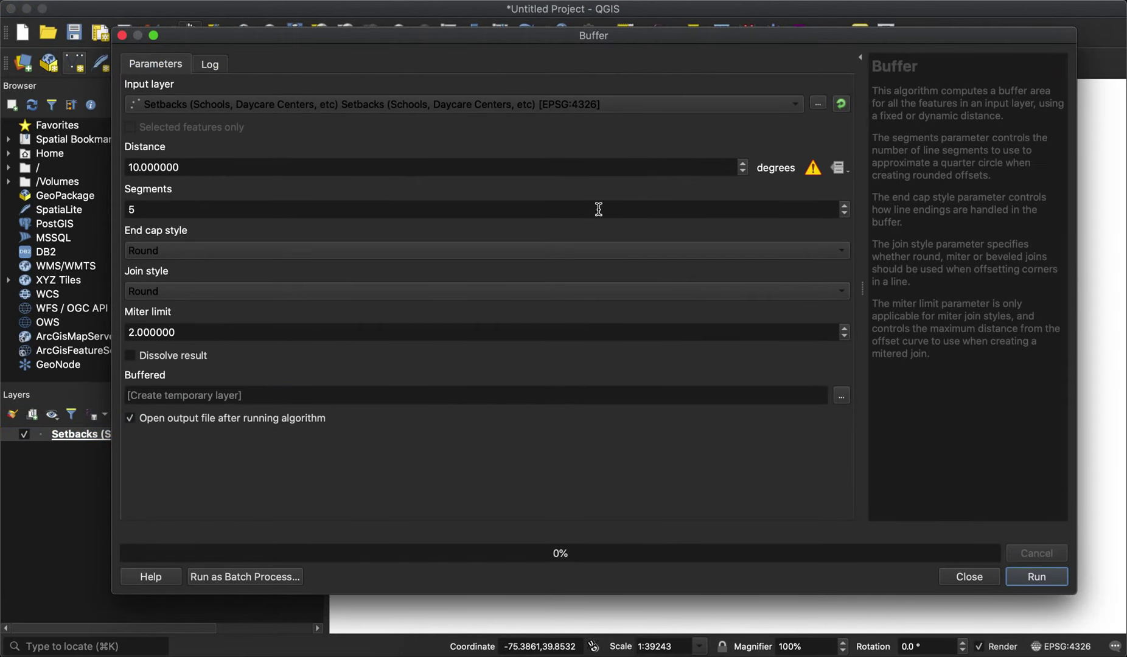
click(972, 578)
Step: Start exporting the Setbacks point layer to a new file and choose ESRI Shapefile as the format
right_click(257, 436)
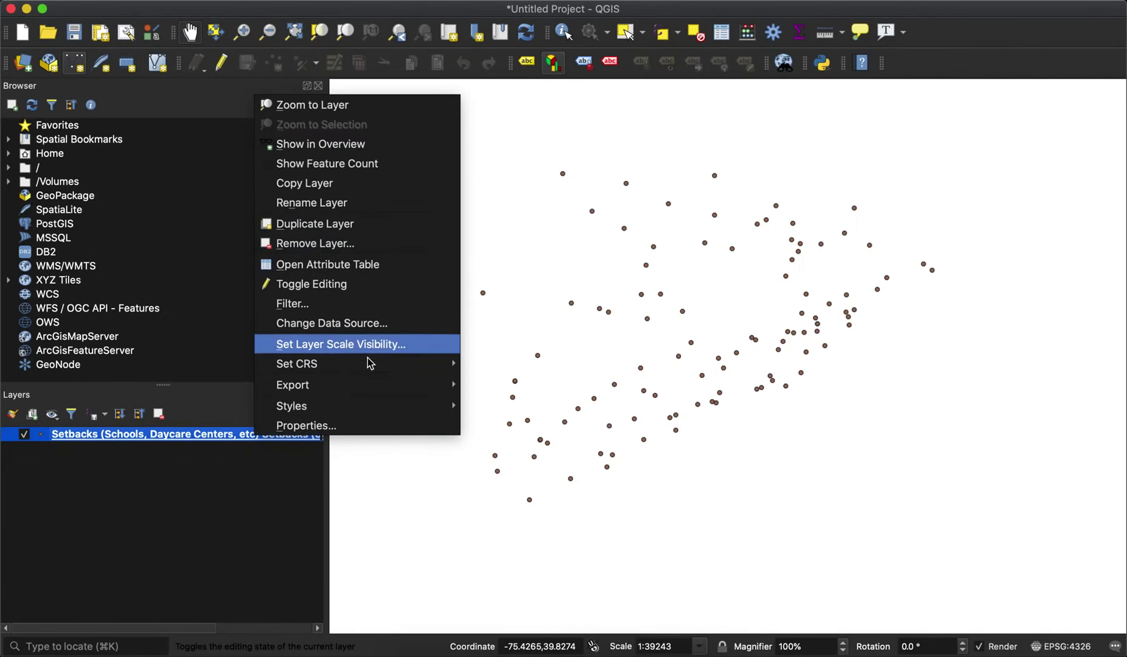
mouse_move(443, 385)
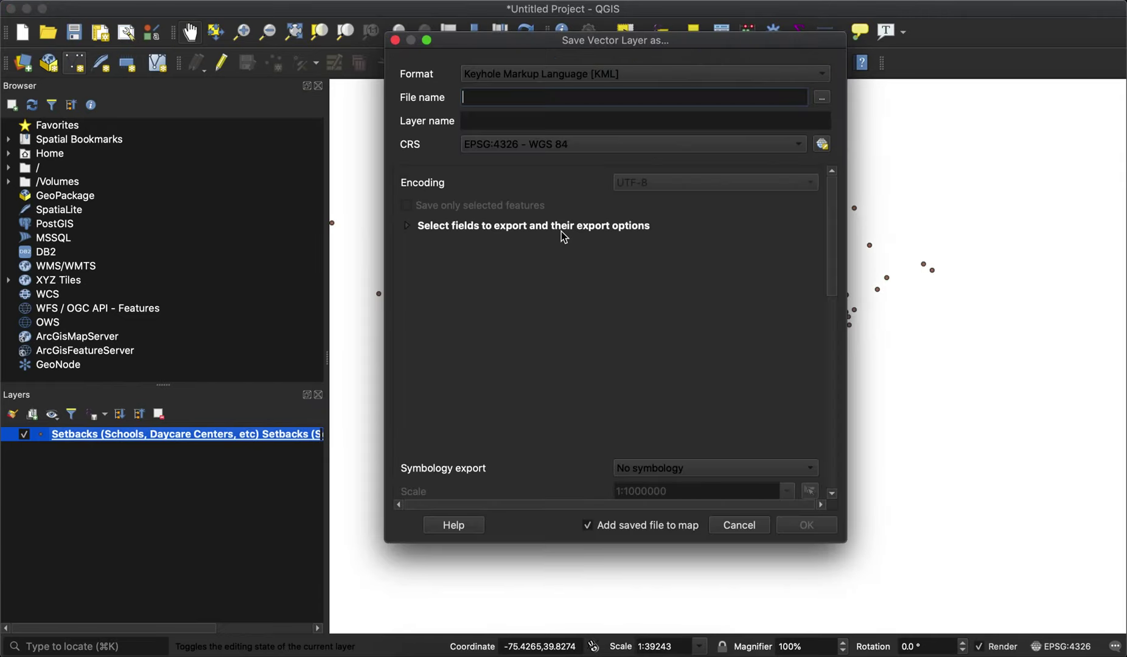
click(630, 69)
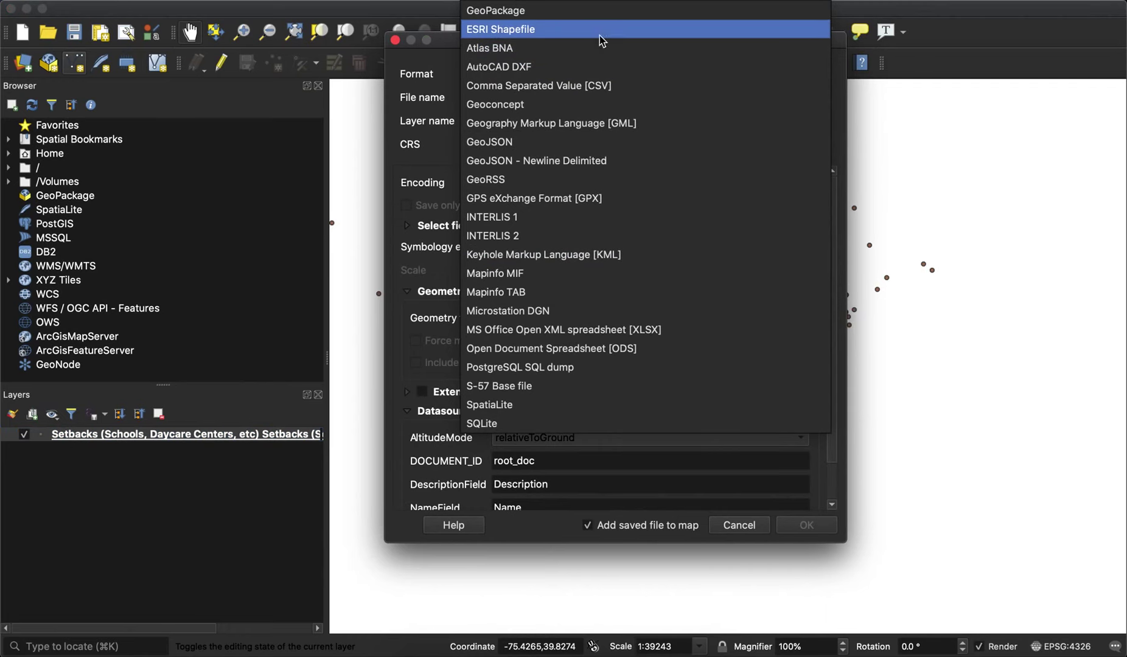
click(601, 32)
Step: Browse the coordinate systems available for the exported file and select NAD83(NSRS2007) / Pennsylvania South (ftUS) among the recently used ones
click(822, 145)
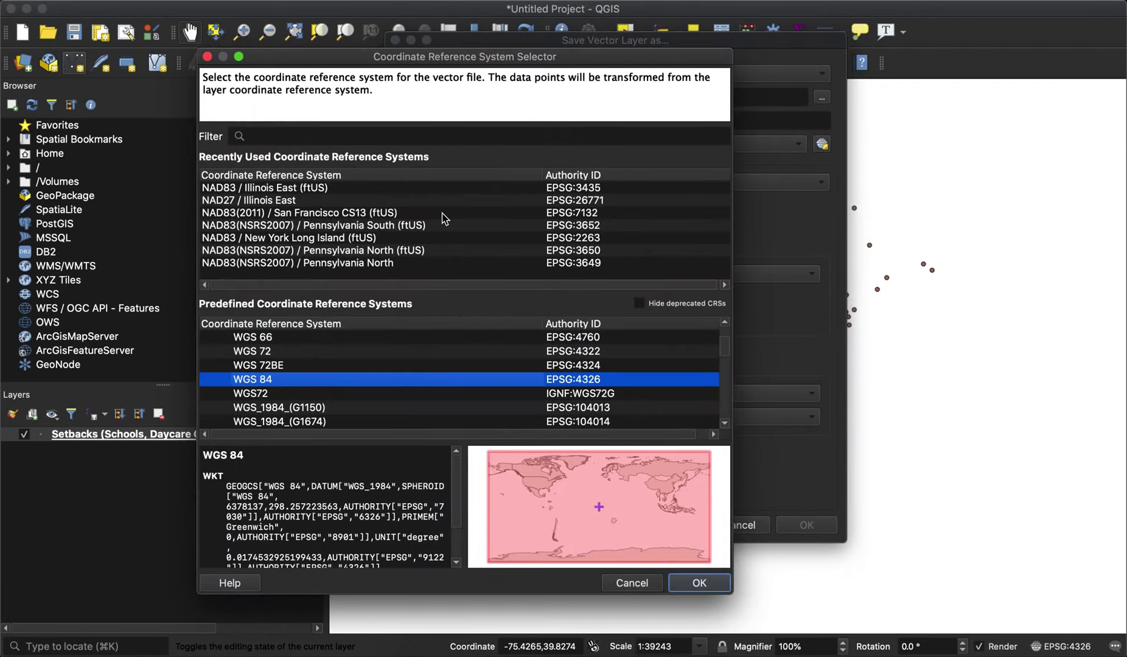
click(444, 131)
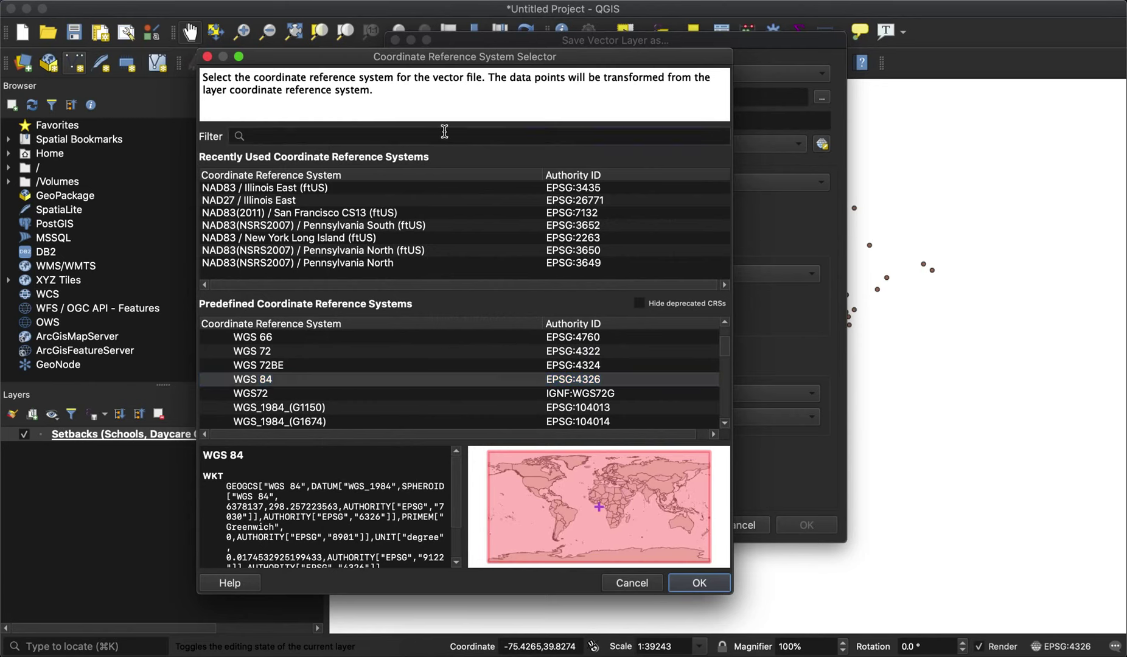
scroll(454, 400, down, 6)
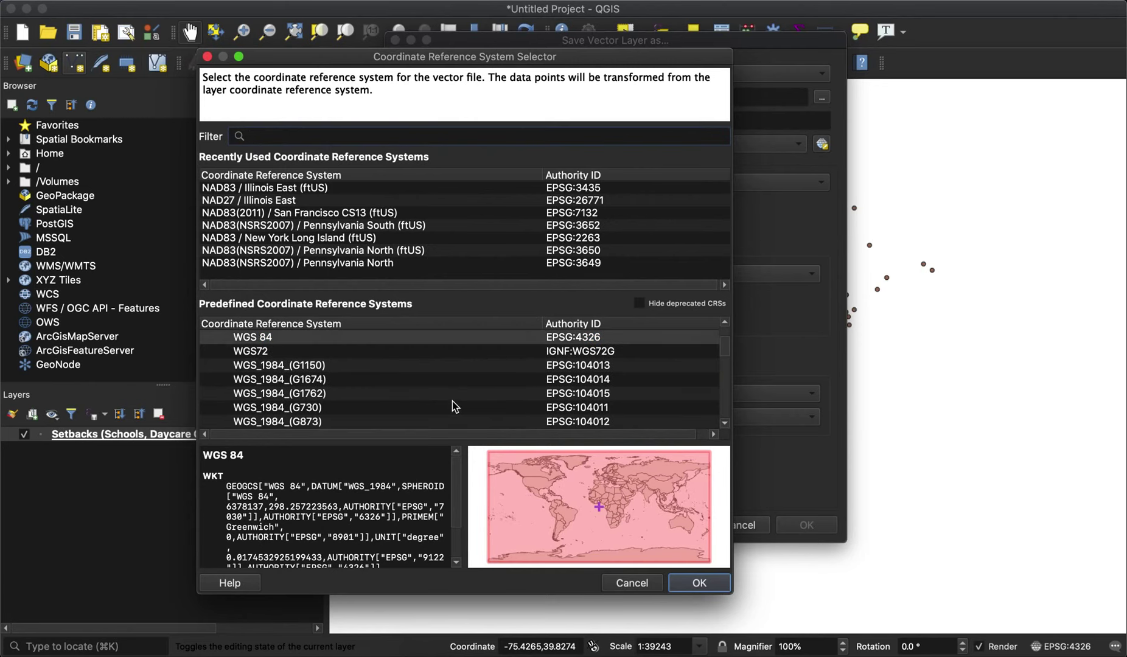
scroll(453, 401, down, 4)
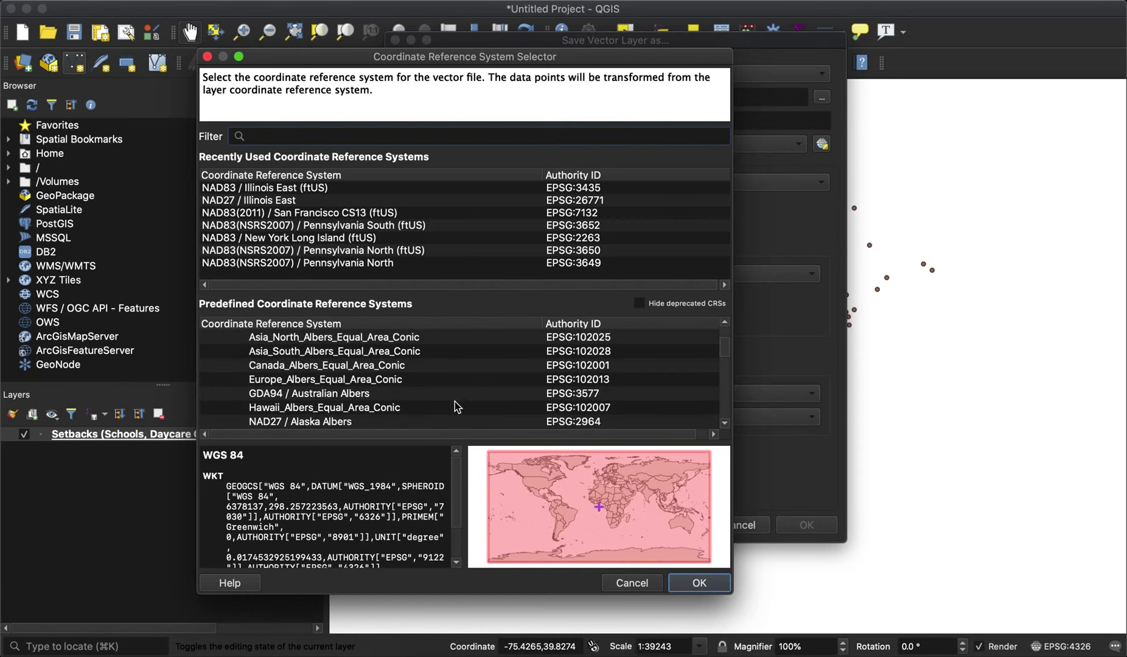
scroll(454, 403, up, 6)
scroll(462, 402, up, 4)
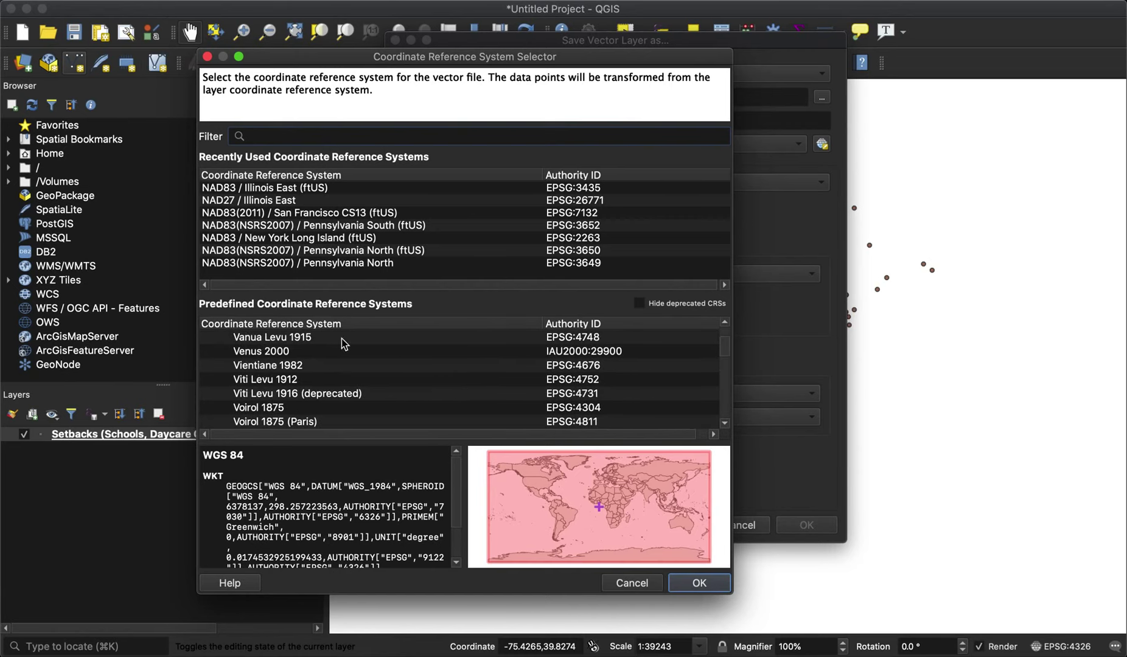
click(364, 229)
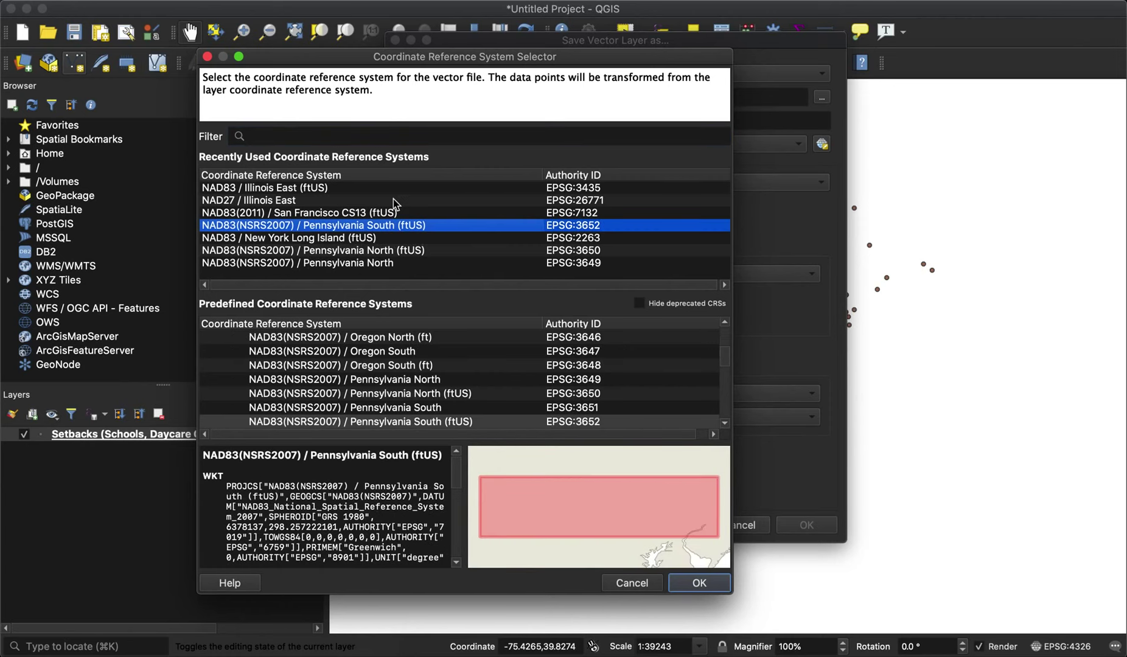
Step: Filter the coordinate systems by "penn" and apply NAD83(NSRS2007) / Pennsylvania South (ftUS), EPSG:3652, as the export CRS
click(294, 133)
text(sout)
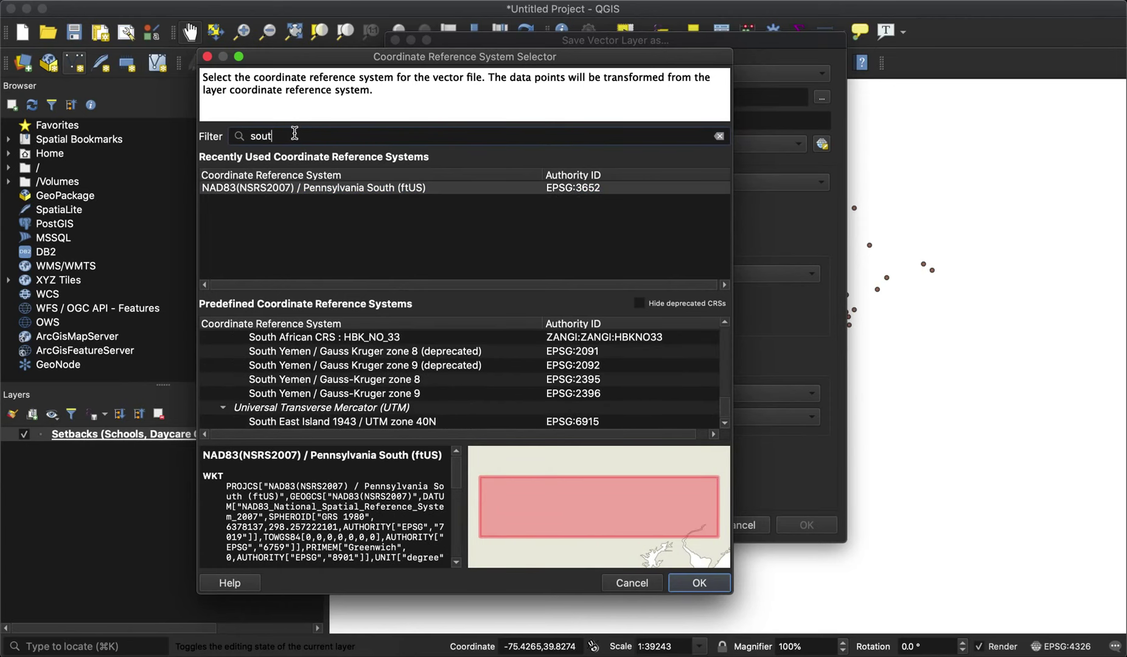
text(h)
key(BackSpace)
key(BackSpace)
key(BackSpace)
key(BackSpace)
key(BackSpace)
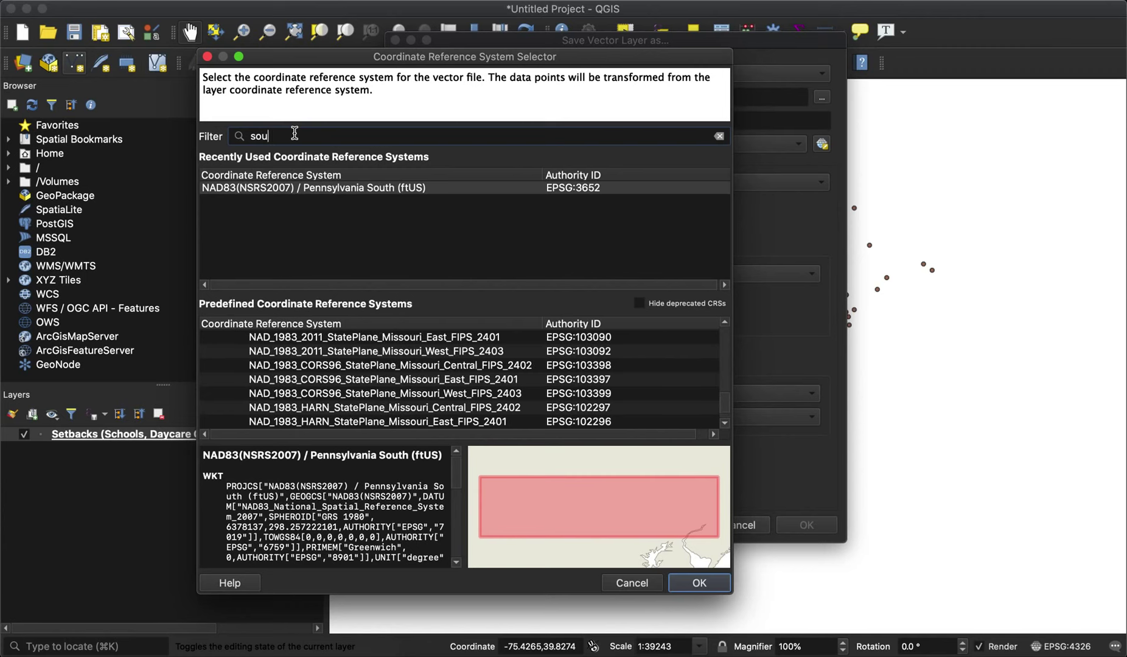
text(penn)
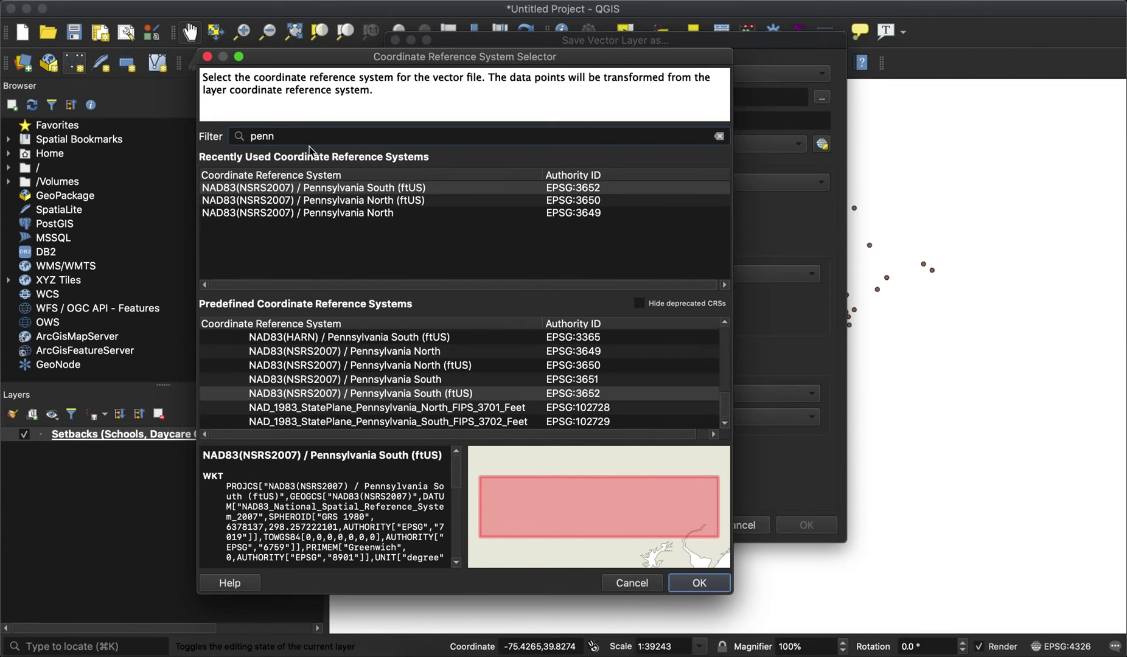
click(363, 192)
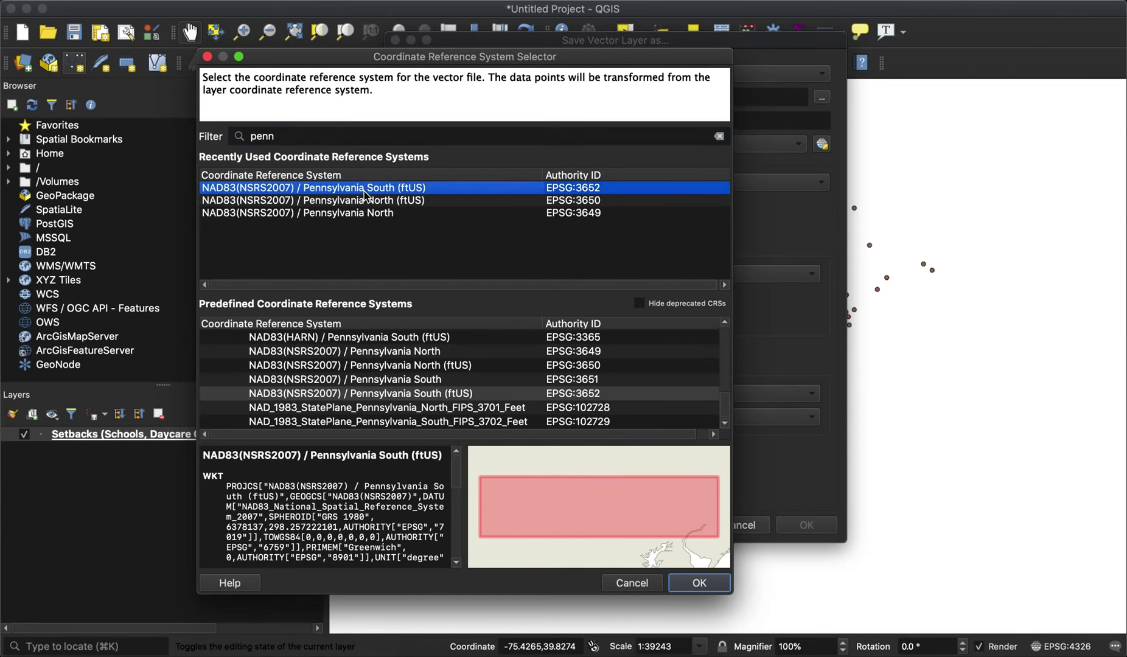
click(700, 584)
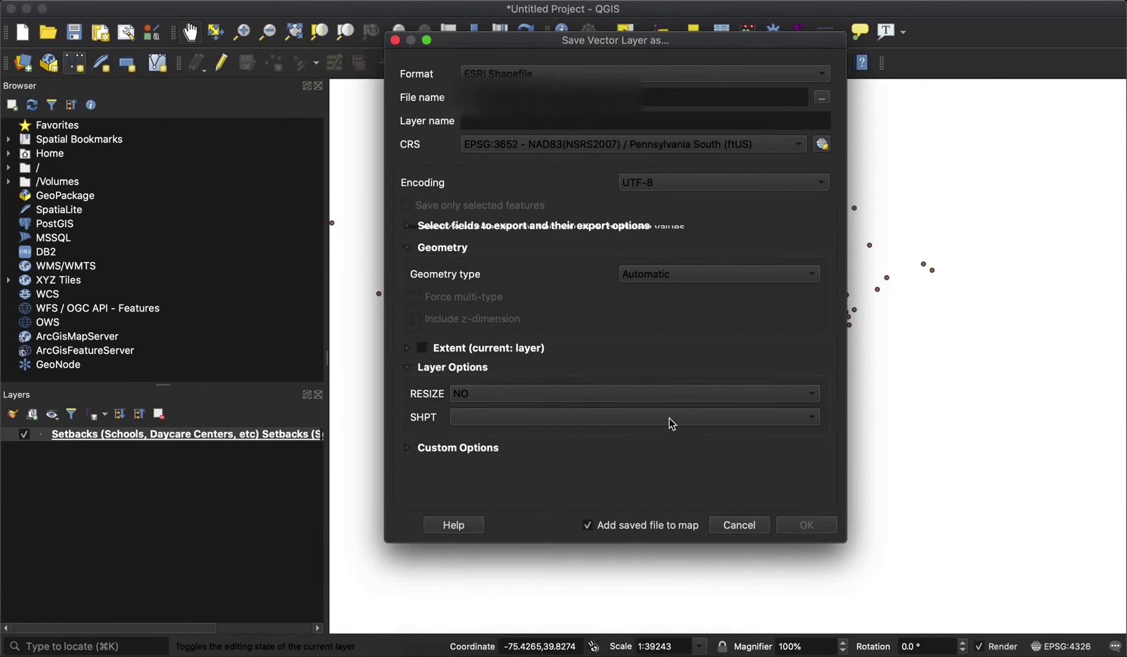
Step: Name the output file penn_shapefile in the Downloads folder and export the layer, adding it to the map
click(822, 97)
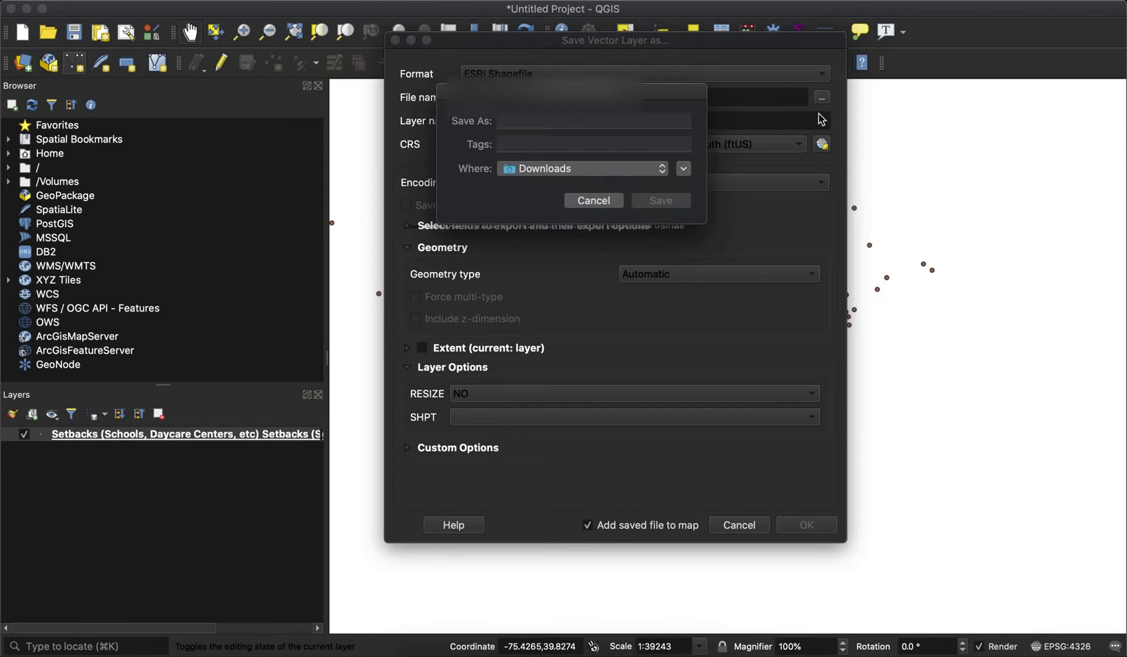
click(547, 120)
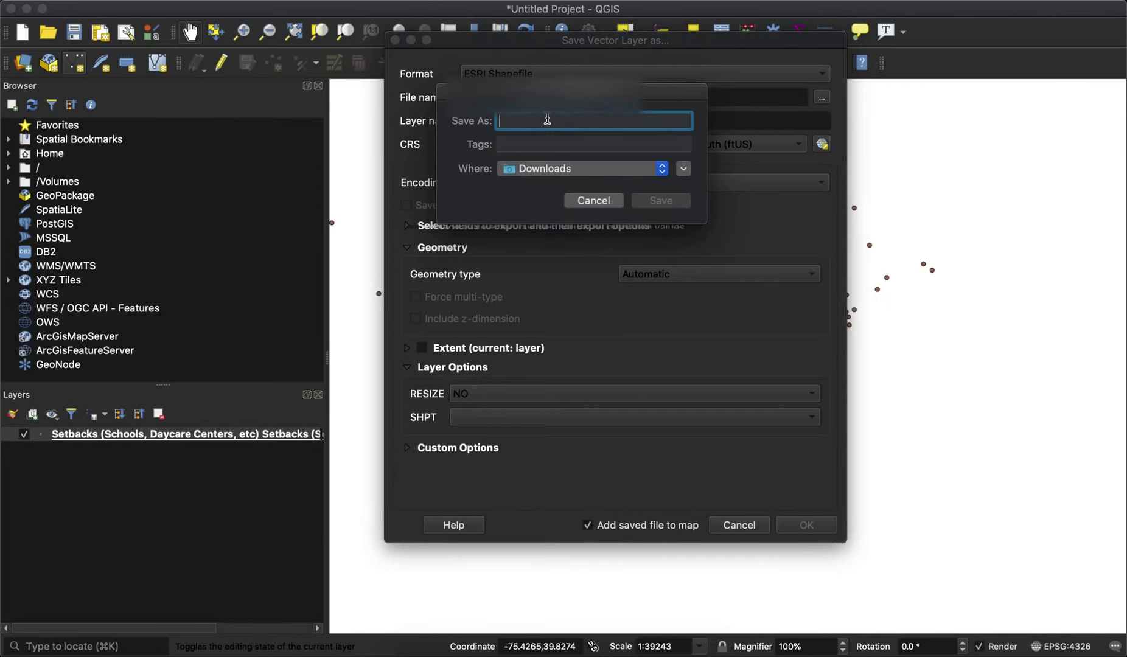
text(penn_shapefile)
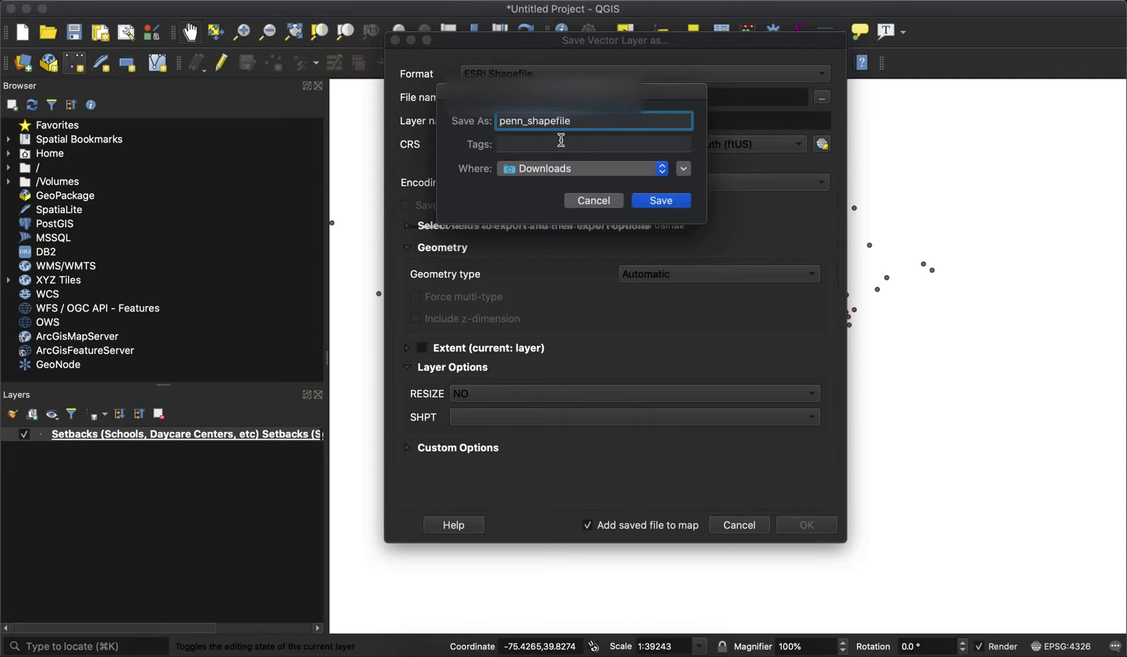
click(661, 203)
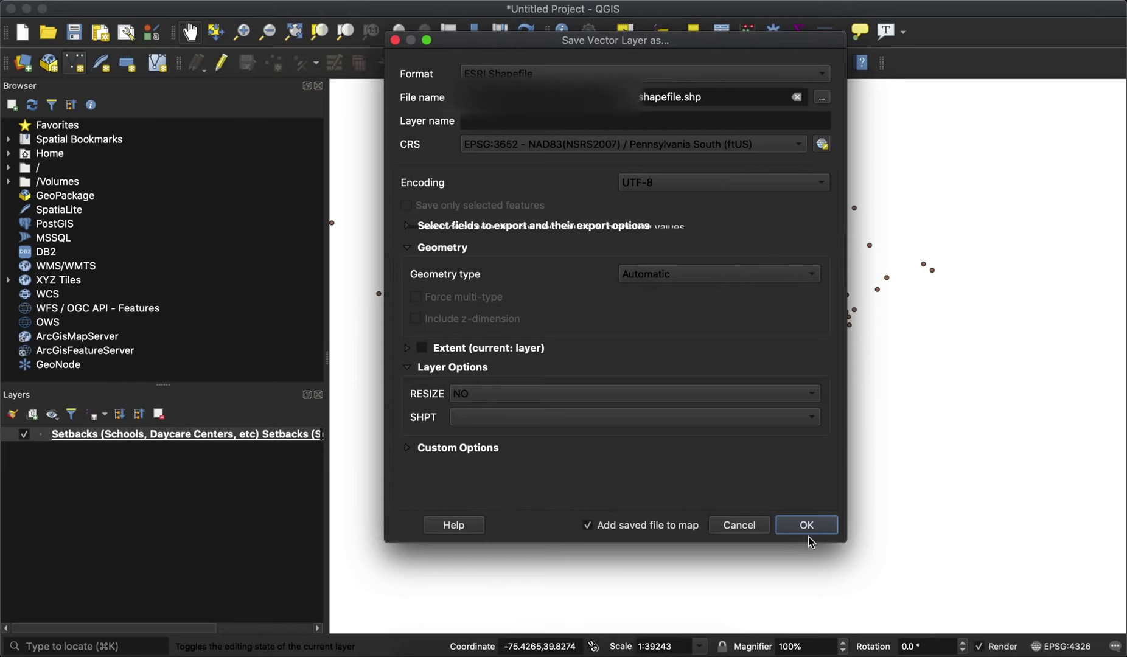
click(808, 527)
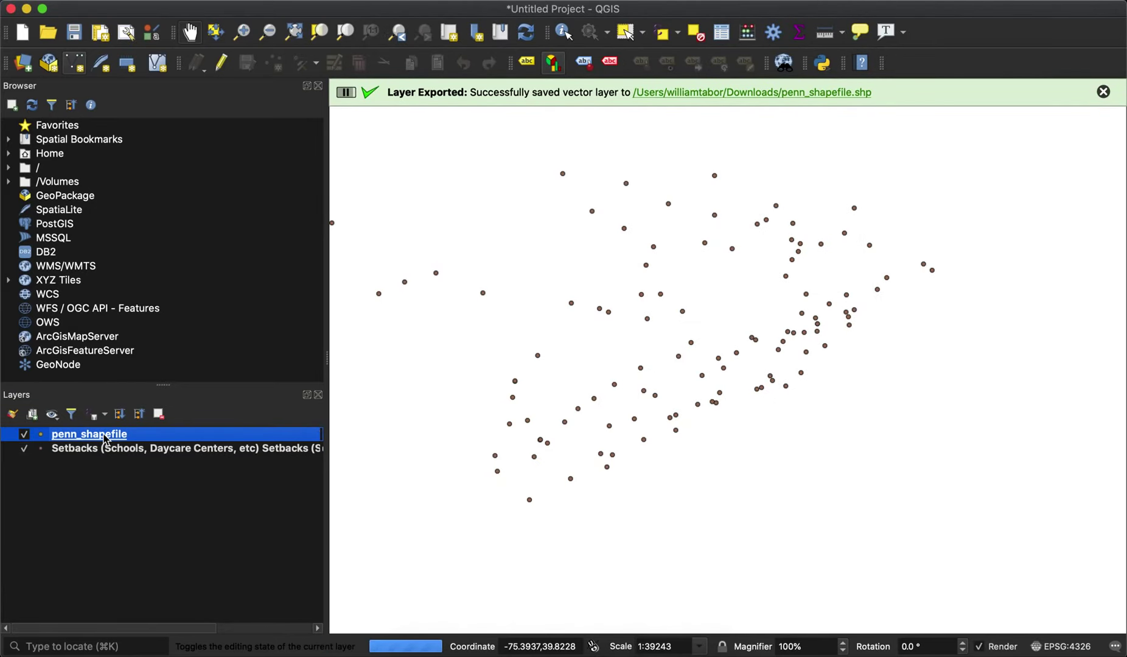
Step: Open the Buffer geoprocessing tool for the penn_shapefile layer and set the buffer distance to 1000 feet
click(365, 1)
mouse_move(419, 10)
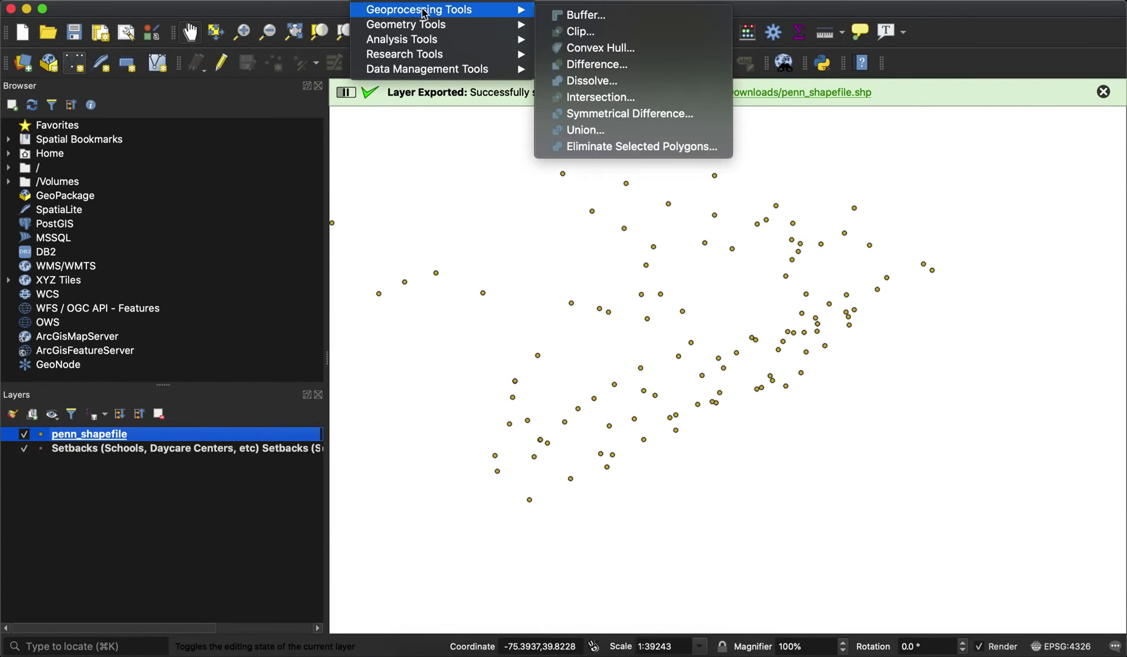
click(581, 14)
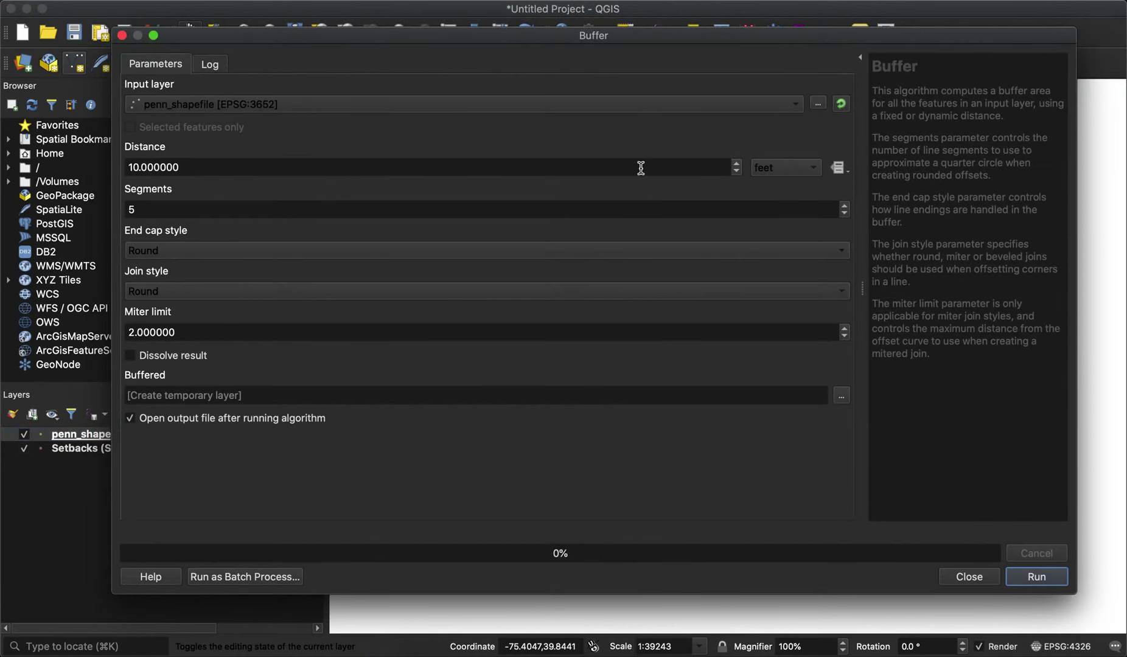
click(618, 172)
double_click(609, 170)
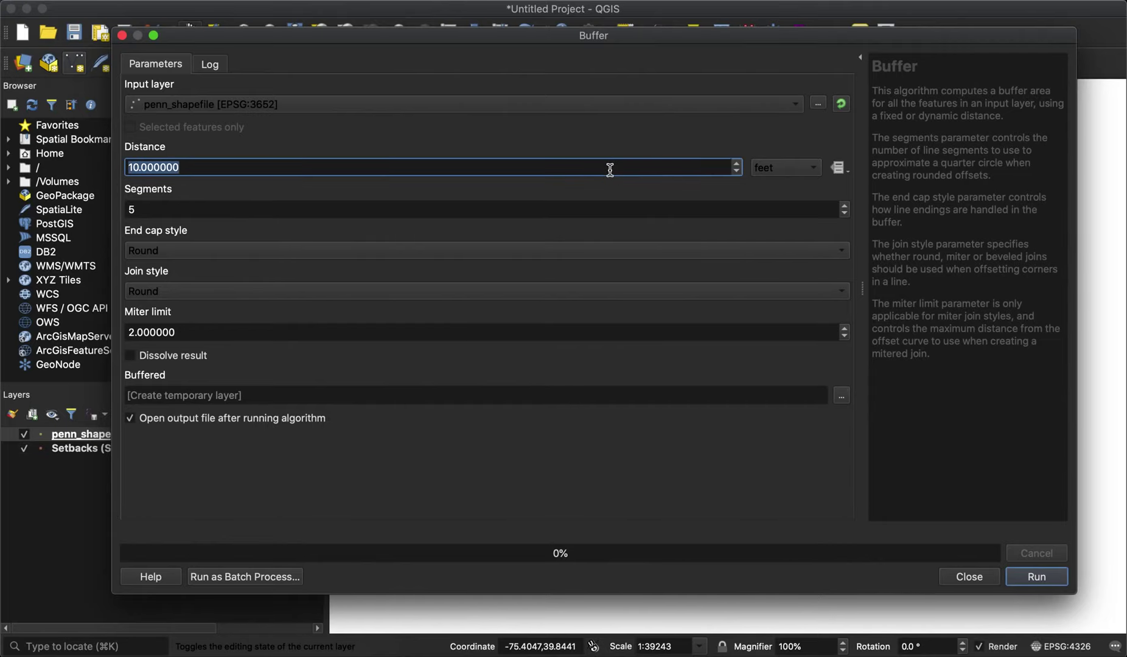
text(10000)
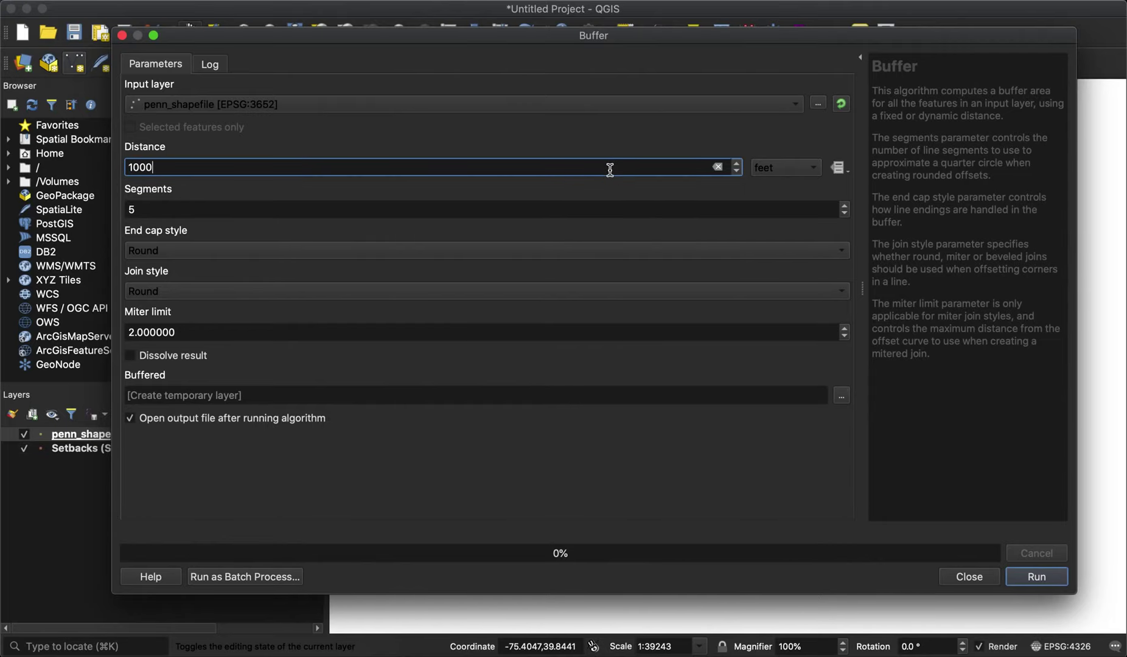
click(550, 235)
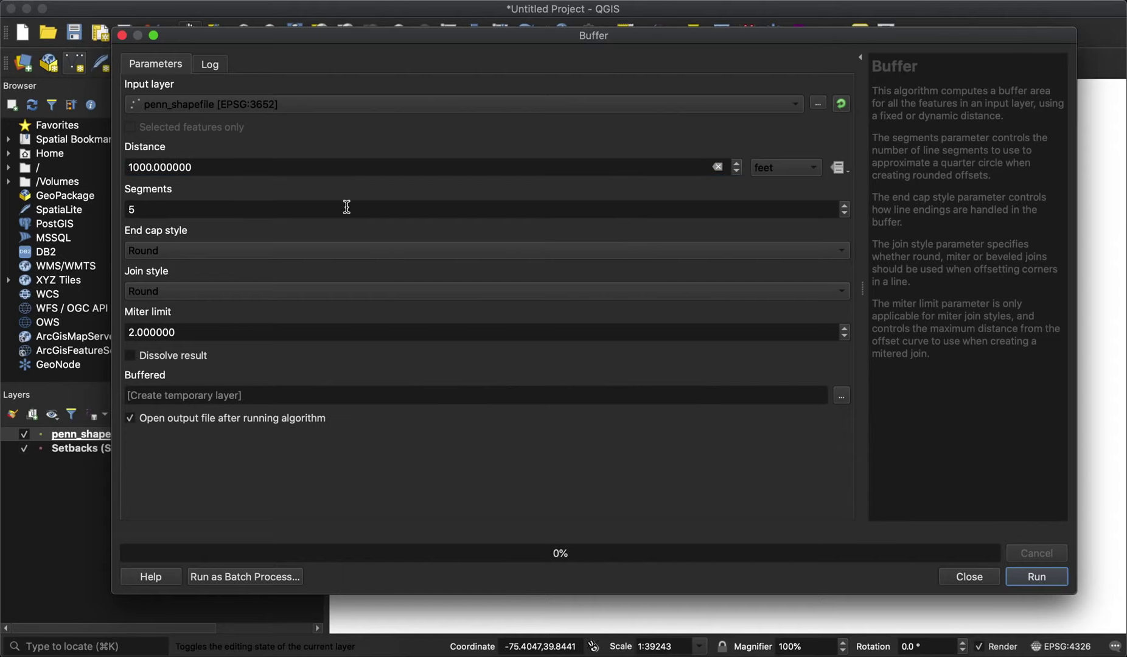
Step: Set the buffer to 25 segments and enable dissolving of the result
click(244, 207)
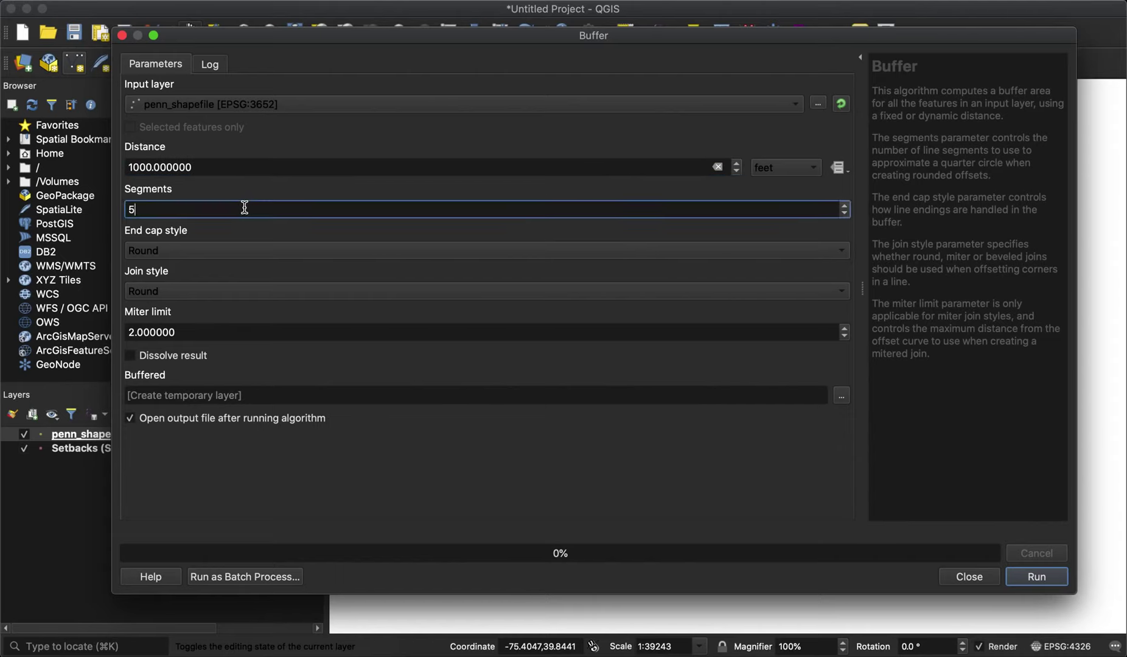
text(25)
click(256, 274)
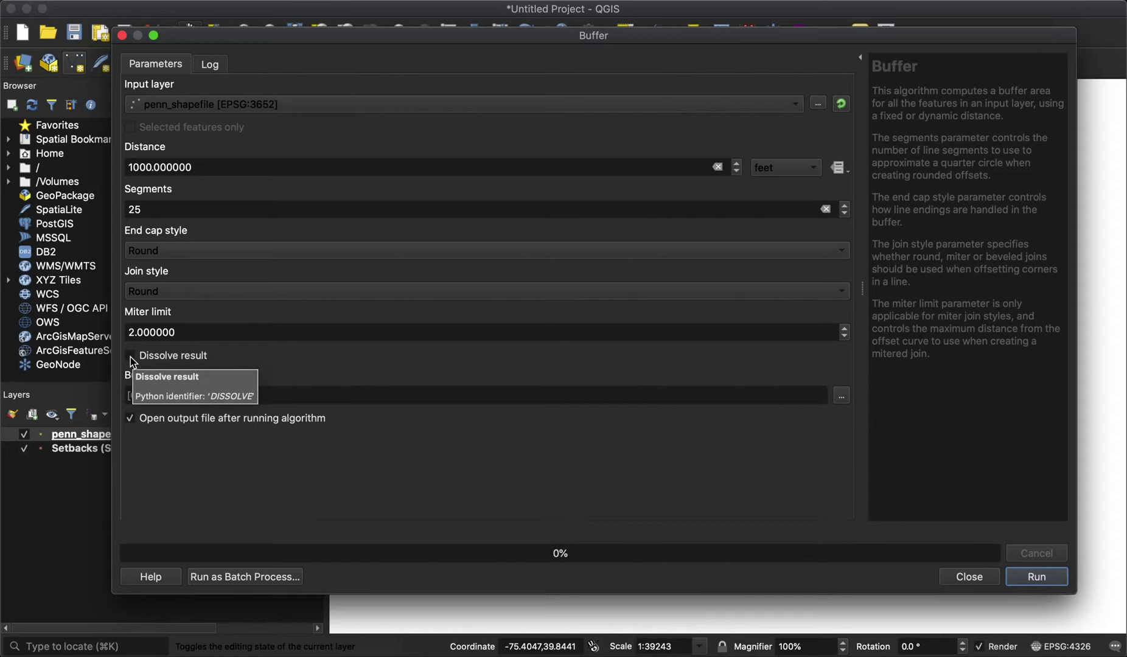
click(130, 357)
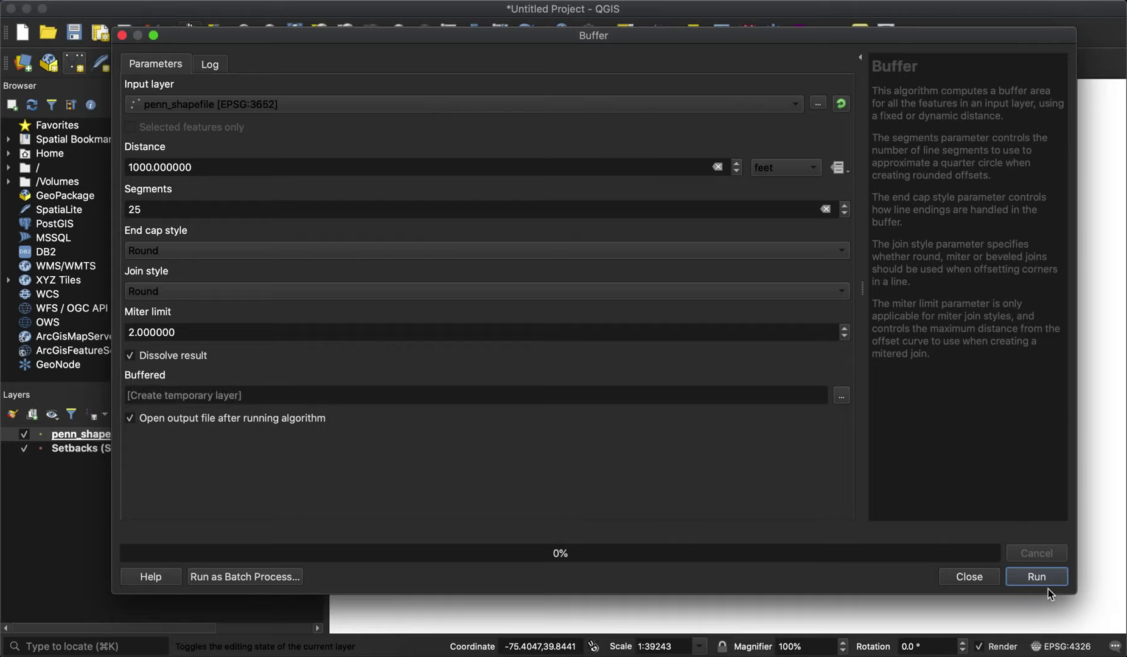
Step: Run the buffer into a temporary layer, close the dialog and inspect the buffered areas on the map
click(1035, 576)
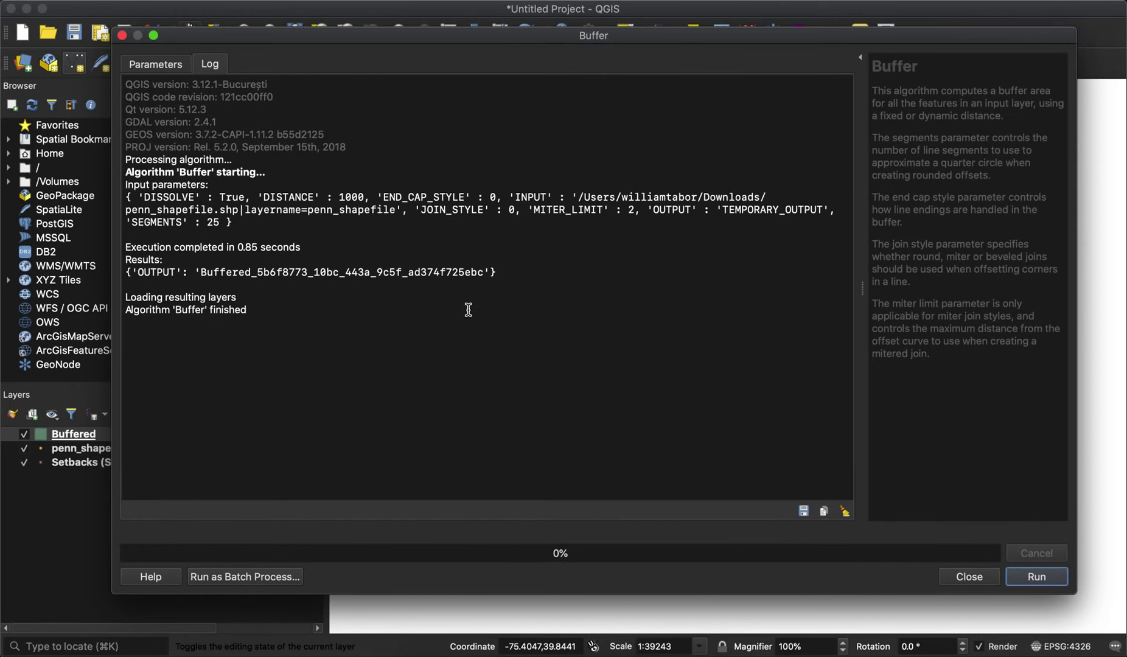
click(963, 576)
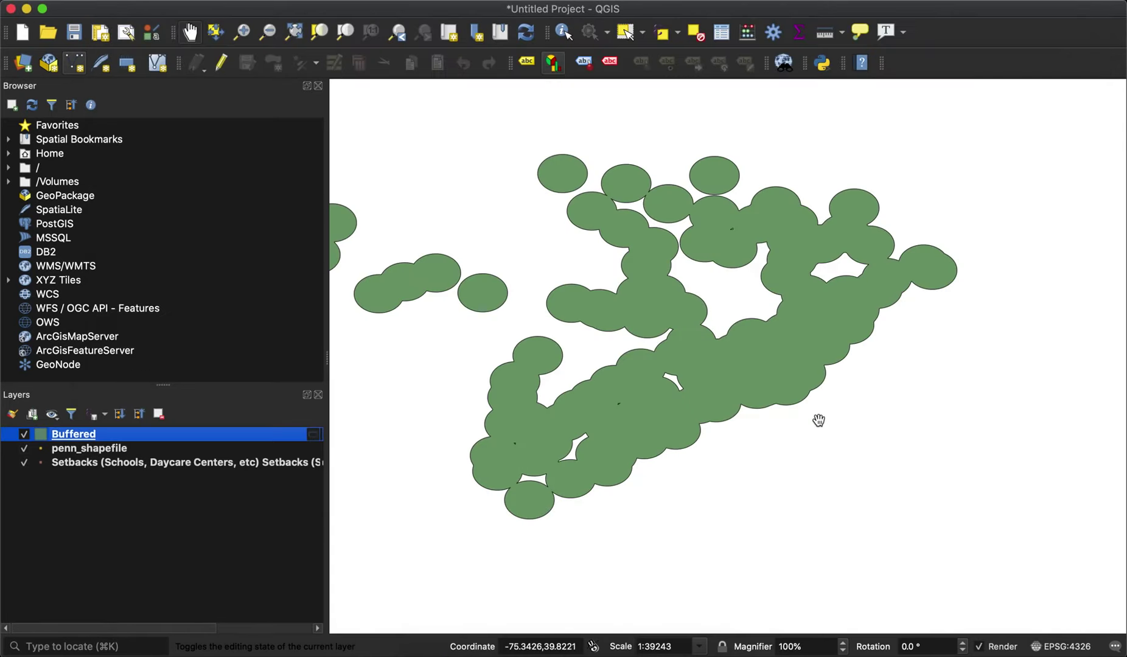
drag(731, 310, 677, 357)
scroll(677, 356, up, 1)
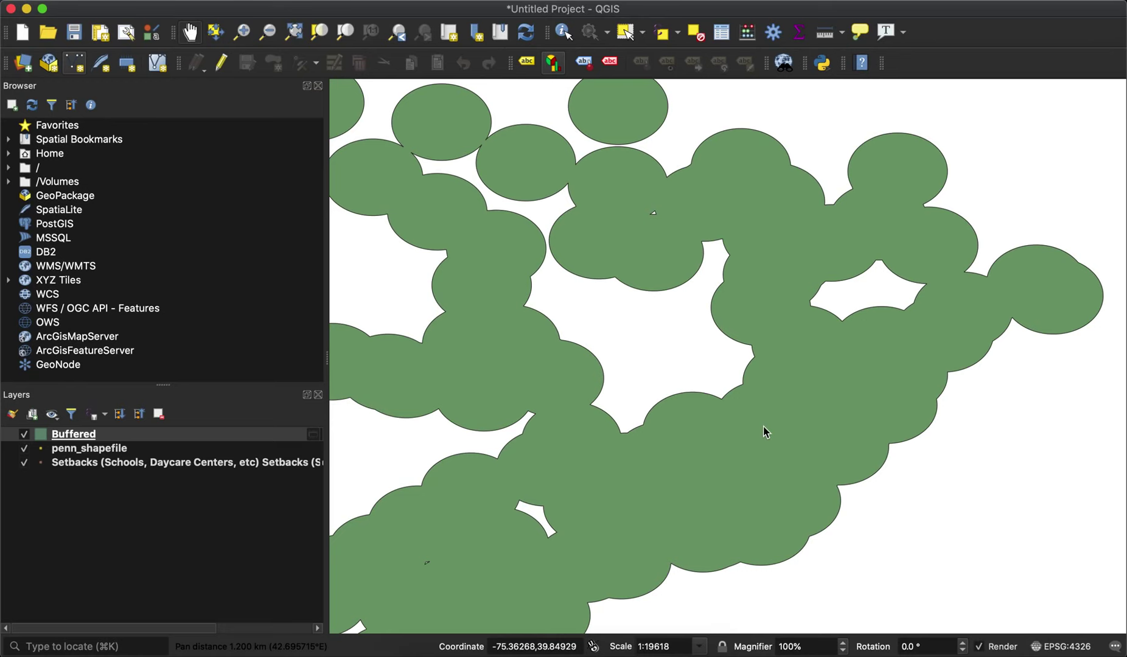
scroll(690, 372, down, 1)
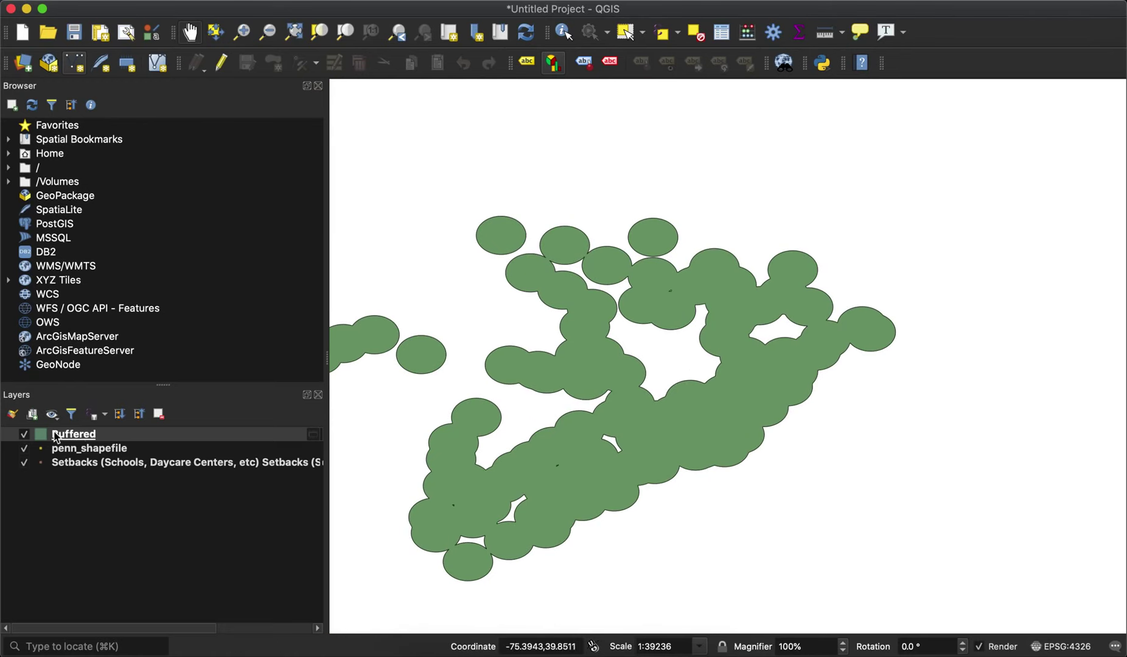